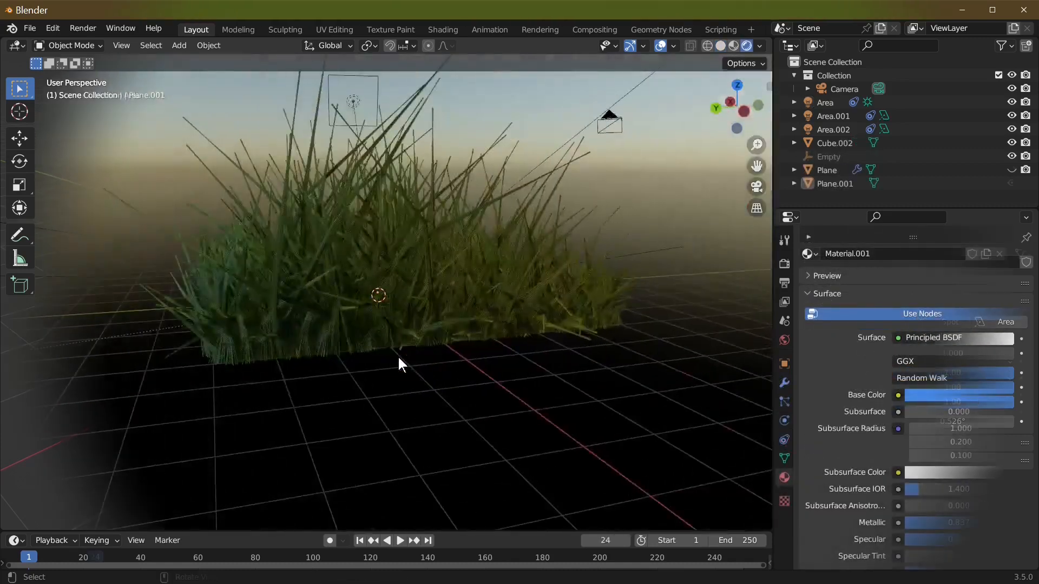
middle_click_drag(398, 356, 479, 361)
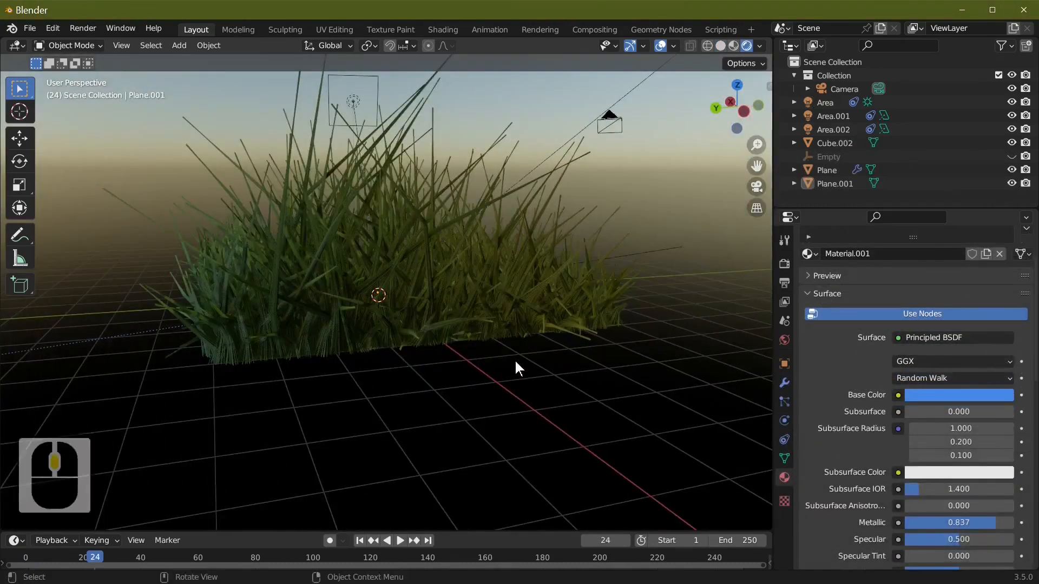
middle_click_drag(572, 381, 215, 385)
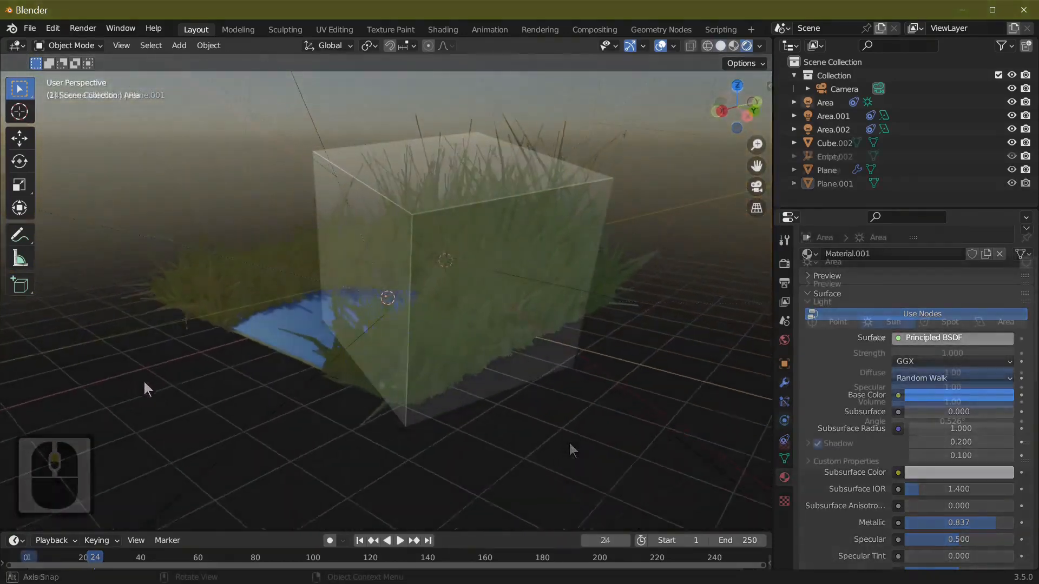
- Add a mesh plane at the world origin and scale it by a factor of 4
left_click(260, 233)
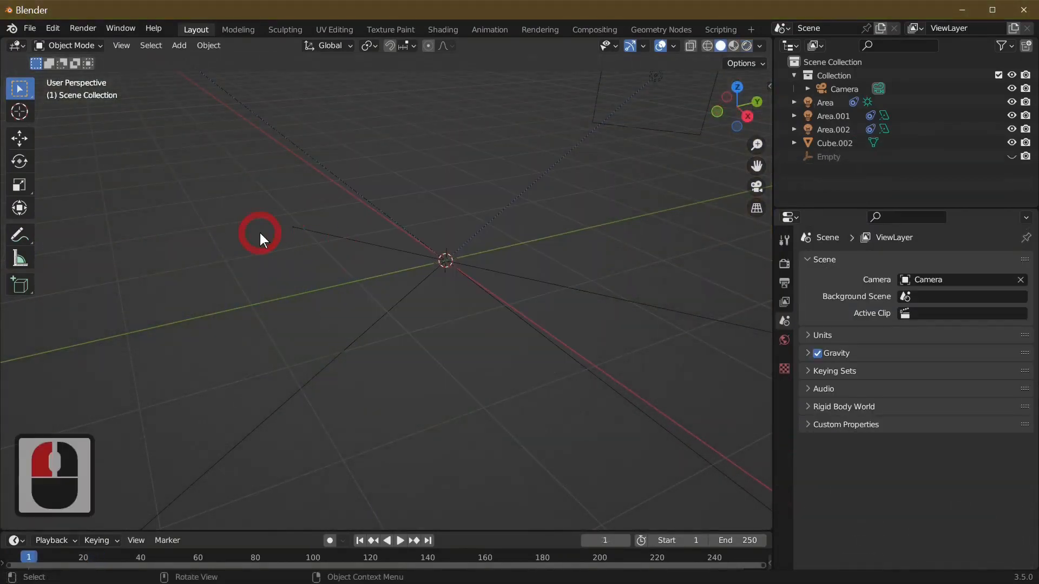
left_click(179, 45)
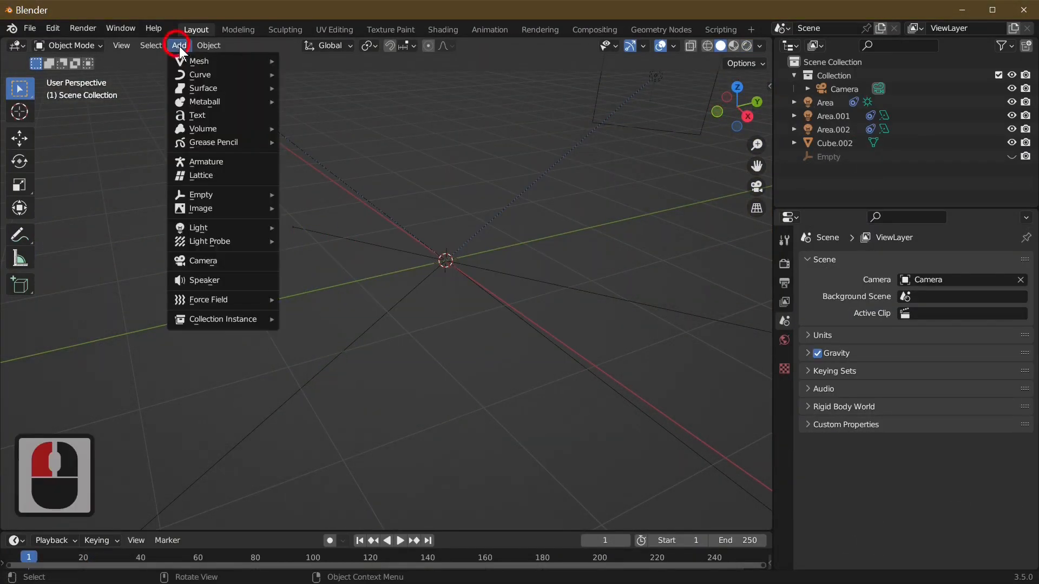
mouse_move(198, 60)
left_click(376, 63)
middle_click_drag(444, 347, 527, 387)
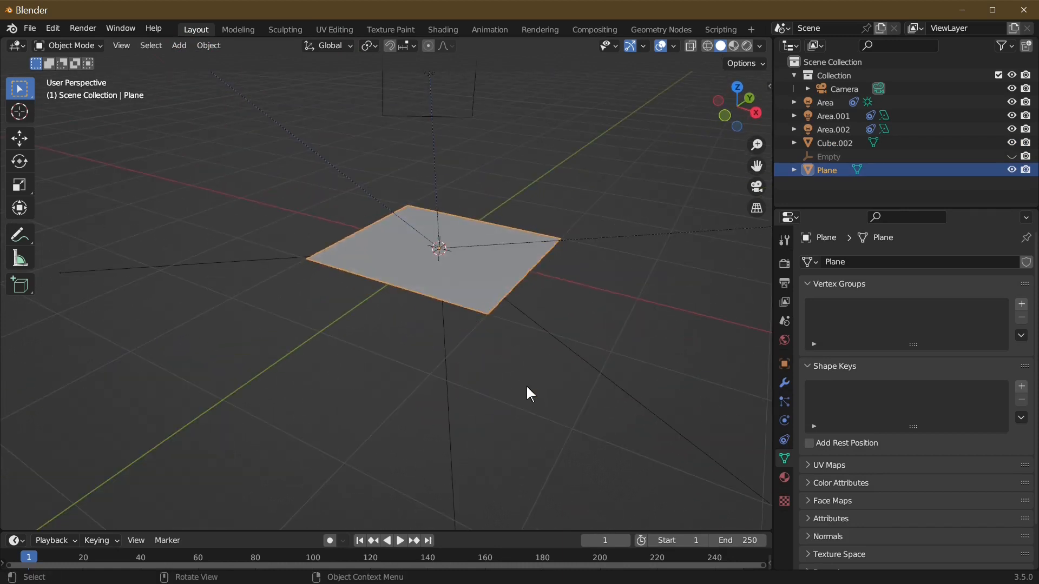
type("s4")
key("Return")
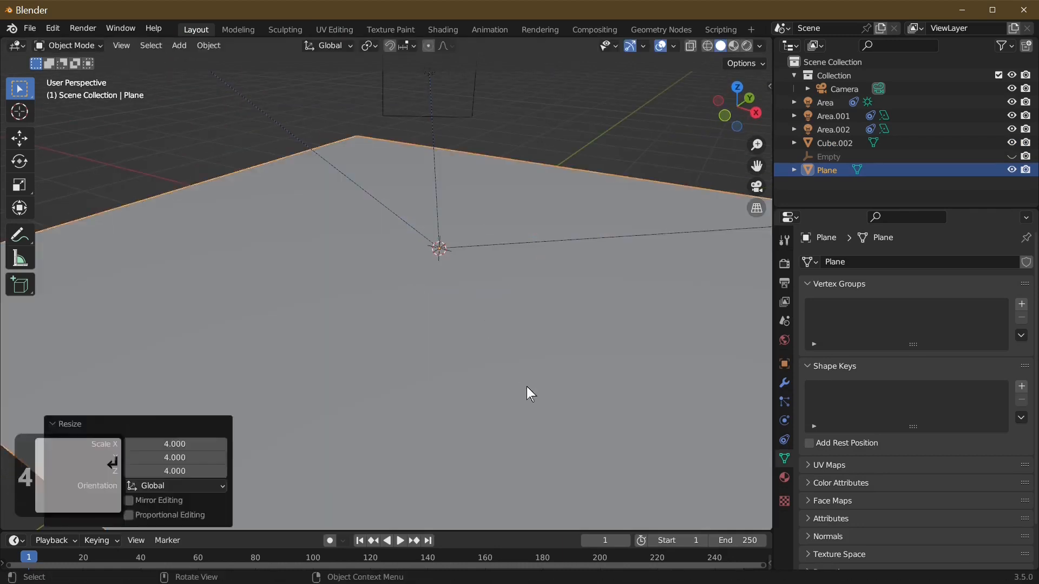
- View the plane through the camera and apply its rotation and scale
key("KP_0")
key("ctrl+a")
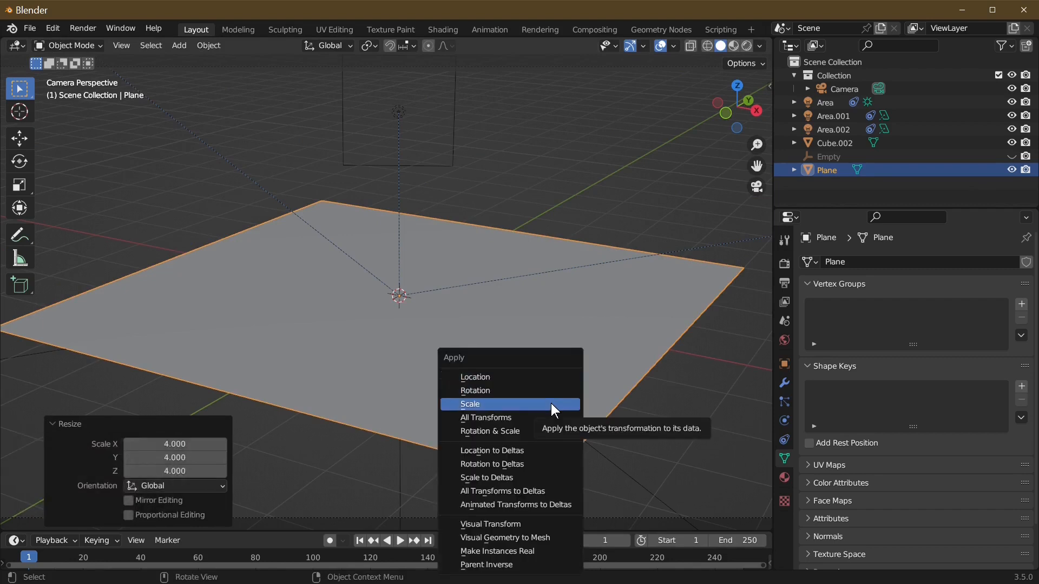
left_click(535, 429)
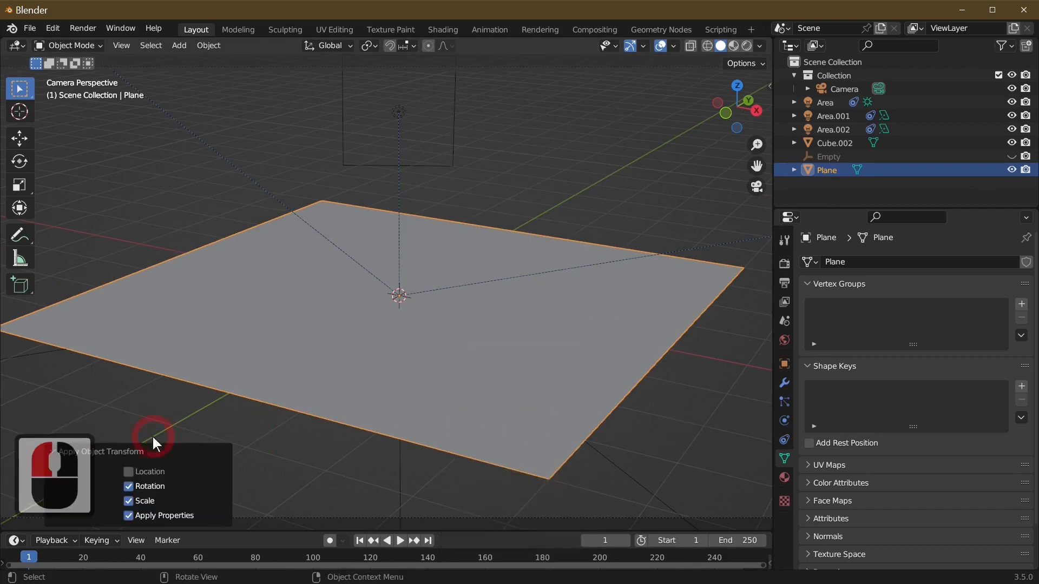
left_click(142, 450)
- Add a particle system to the plane and set its type to Hair
middle_click_drag(260, 422, 504, 408)
left_click(785, 401)
left_click(1026, 265)
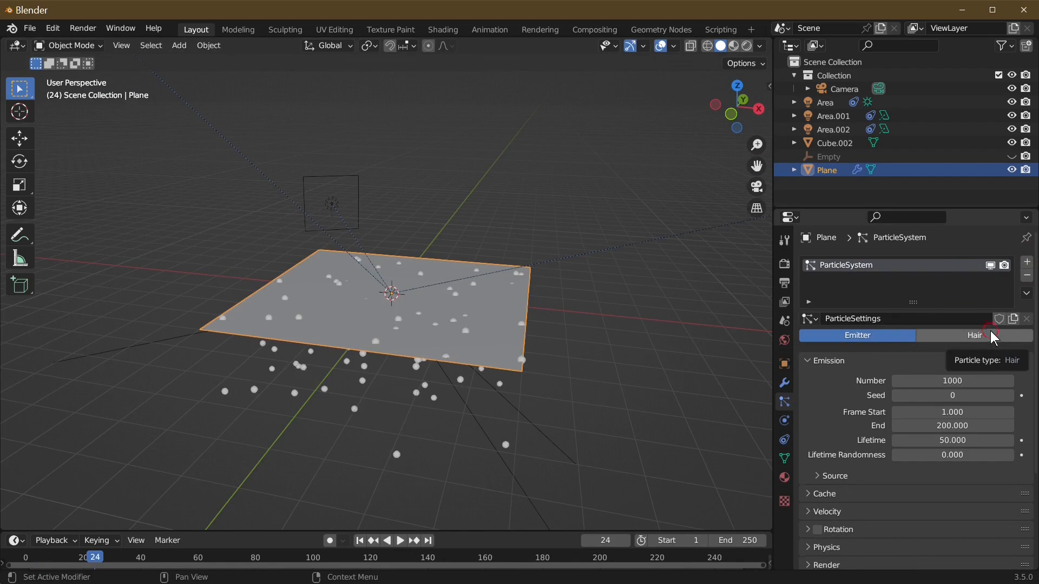
left_click(990, 331)
middle_click_drag(522, 402, 461, 409)
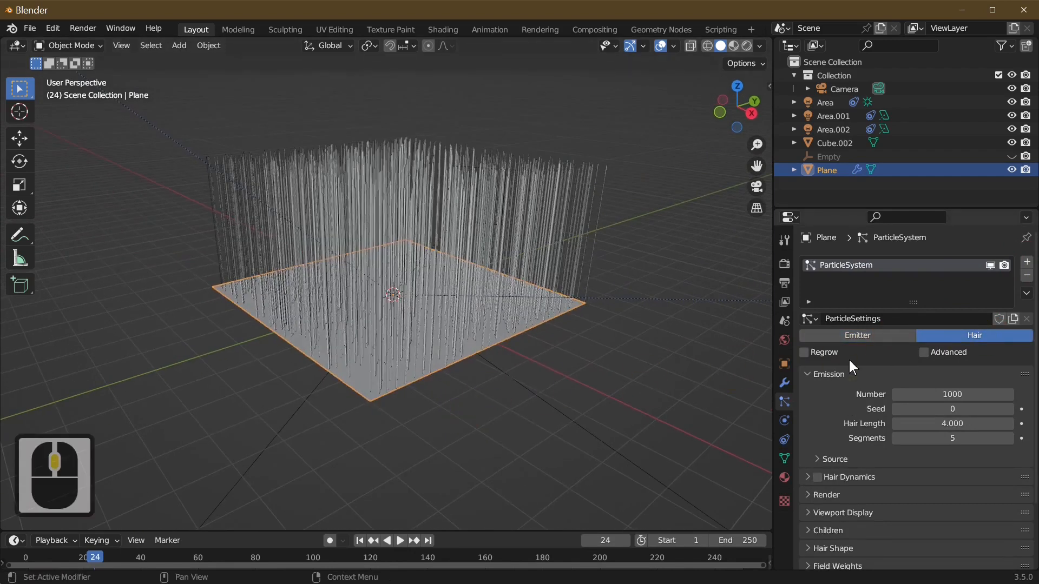
- Set the hair length of the plane's particle system to 0.75
left_click(962, 427)
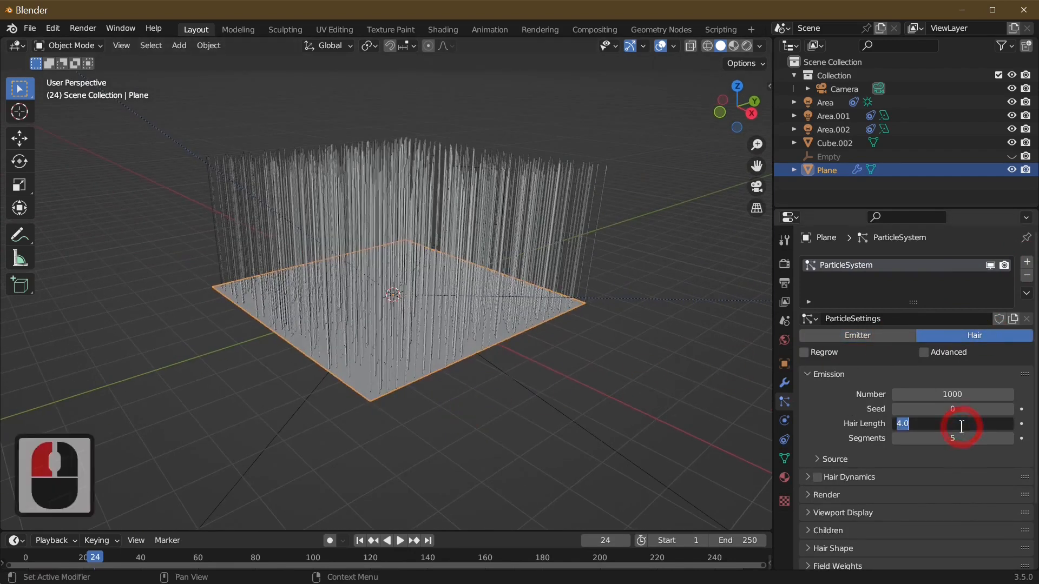
key("BackSpace")
key("Return")
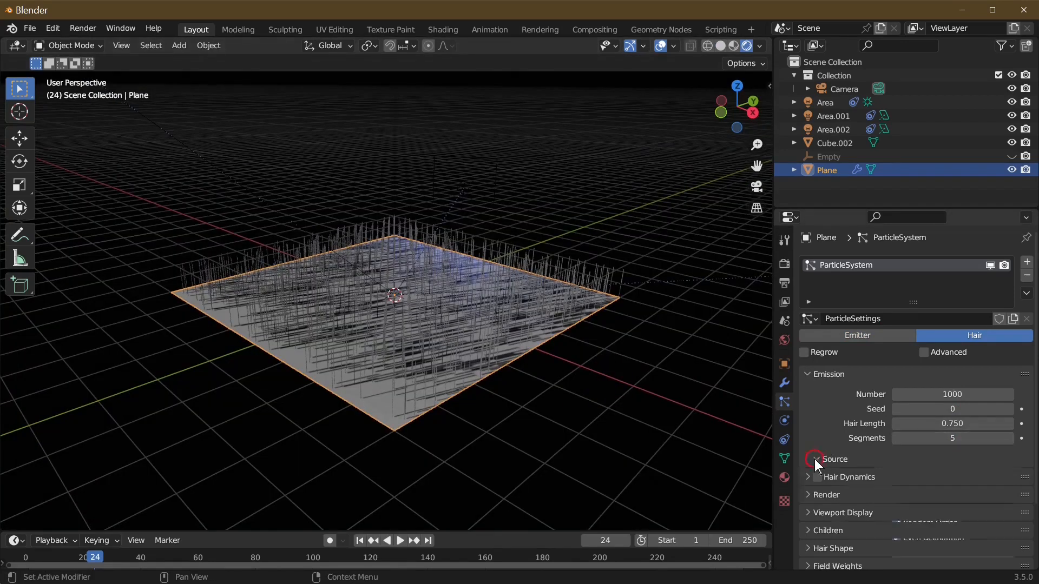
- Set the hair emission source to emit from Volume
left_click(814, 459)
left_click(952, 477)
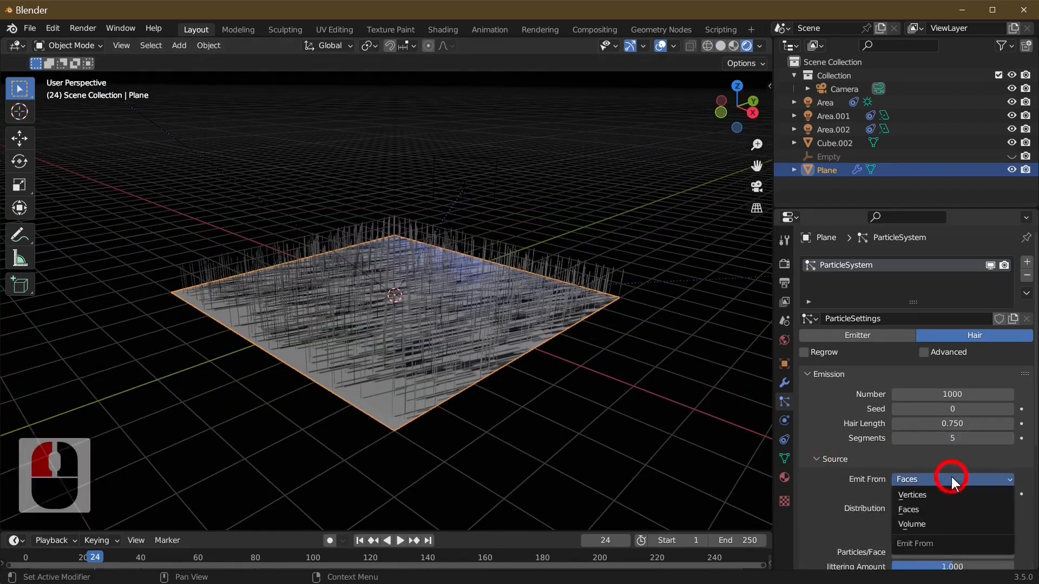
left_click(930, 524)
scroll(548, 422, "down", 3)
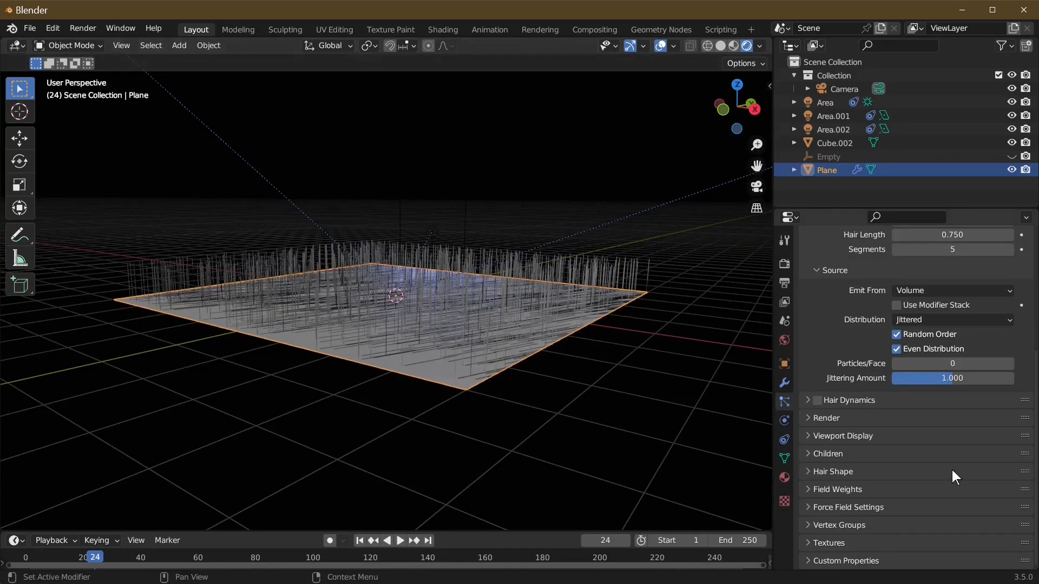
- Set the number of emitted hairs to 3000
scroll(947, 403, "up", 3)
left_click(954, 269)
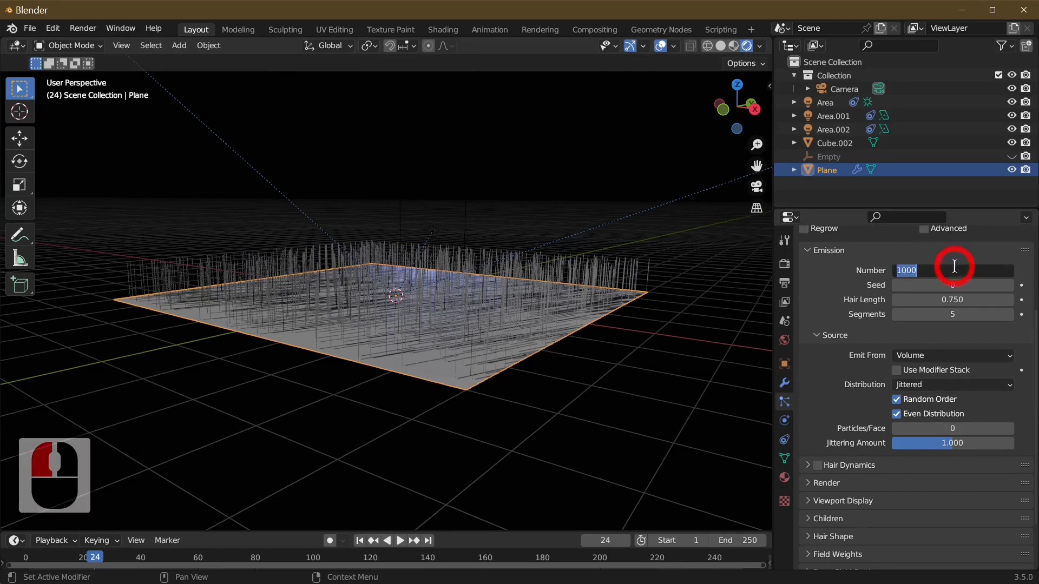
type("5000")
key("Return")
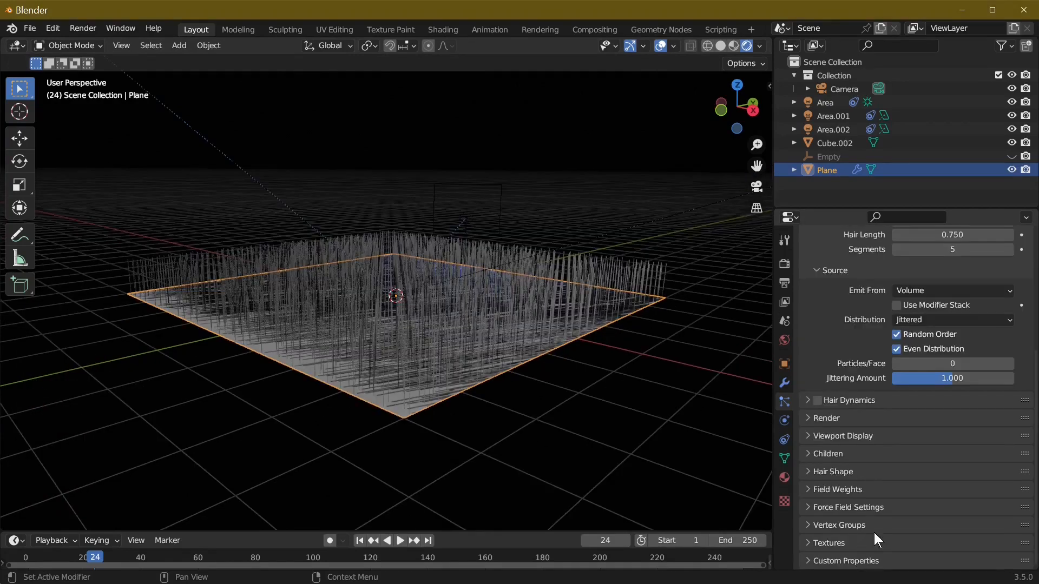
- Enable the Advanced options of the hair particle system
scroll(875, 532, "up", 4)
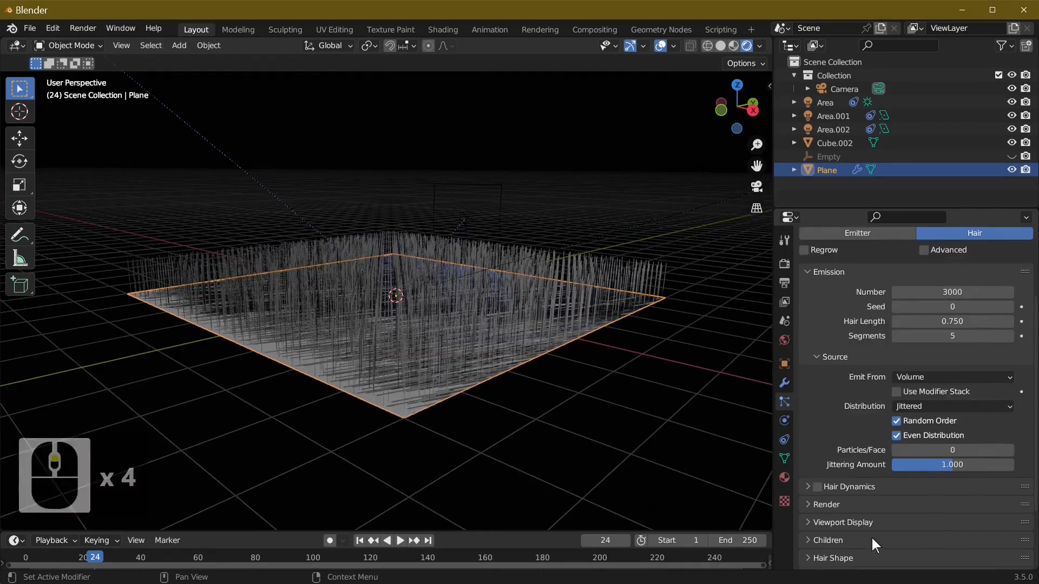
scroll(869, 544, "down", 6)
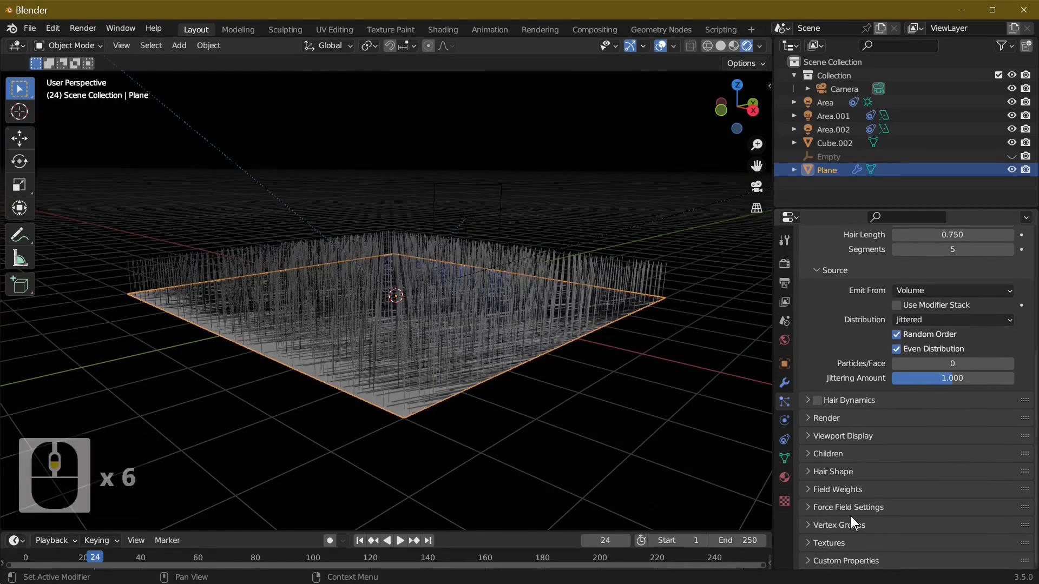
scroll(894, 474, "up", 7)
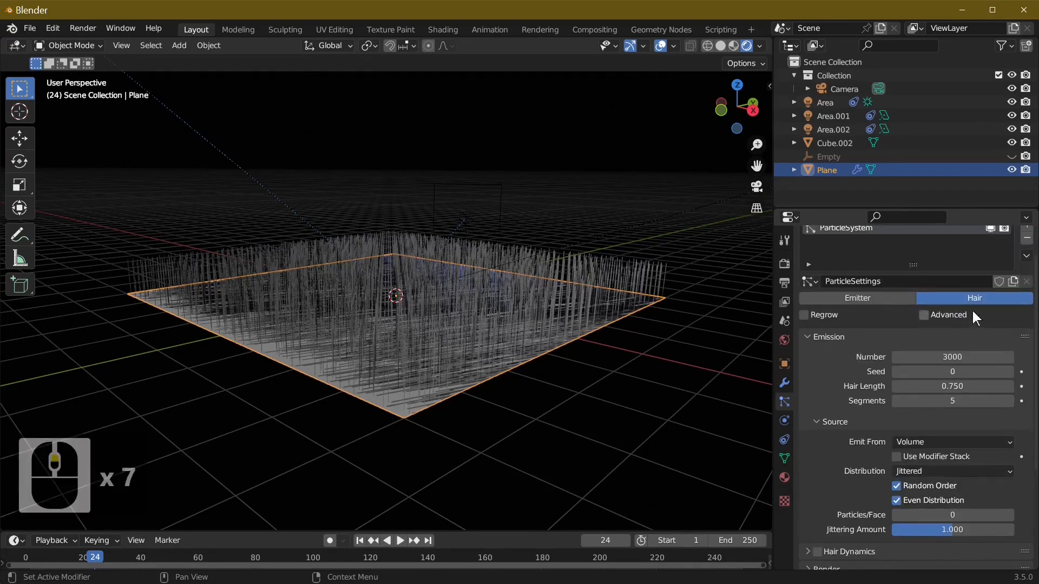
left_click(925, 315)
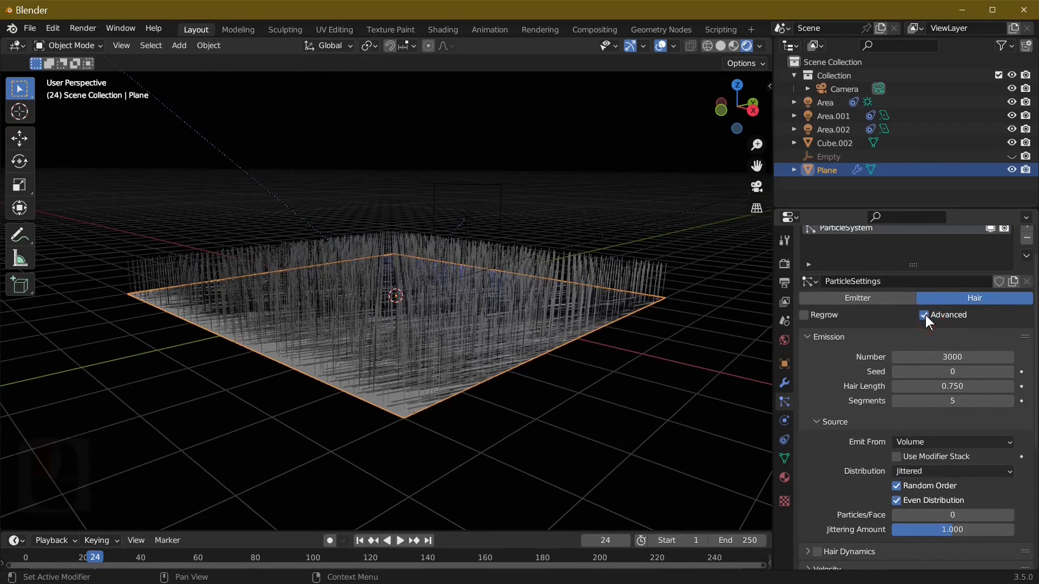
- Set the Brownian force in the hair physics to 0.5 and check the scattered strands on the plane
scroll(904, 376, "down", 8)
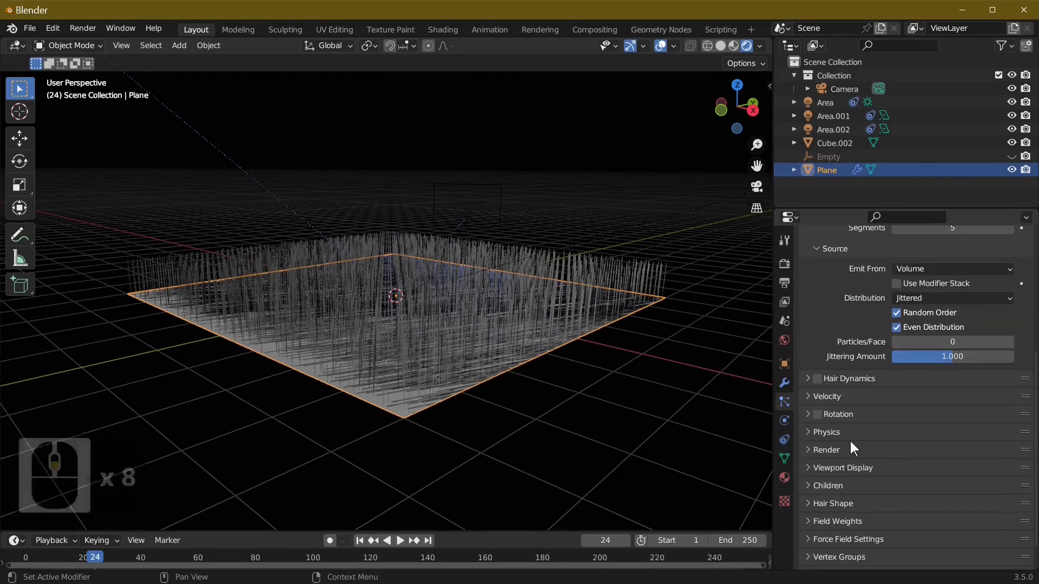
left_click(807, 432)
scroll(948, 452, "down", 3)
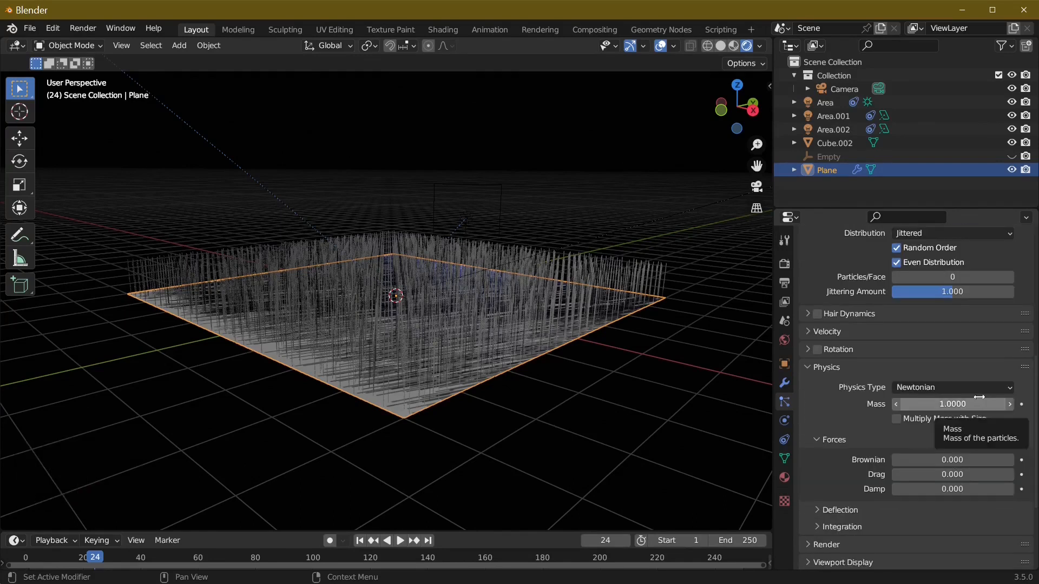
left_click(955, 460)
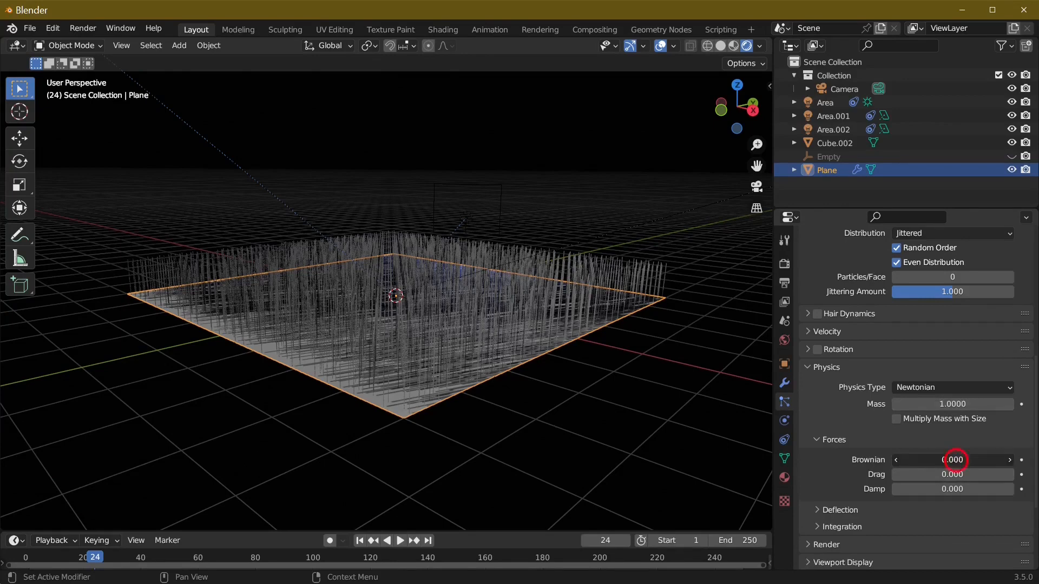
key("BackSpace")
key("Return")
middle_click_drag(411, 213, 472, 269)
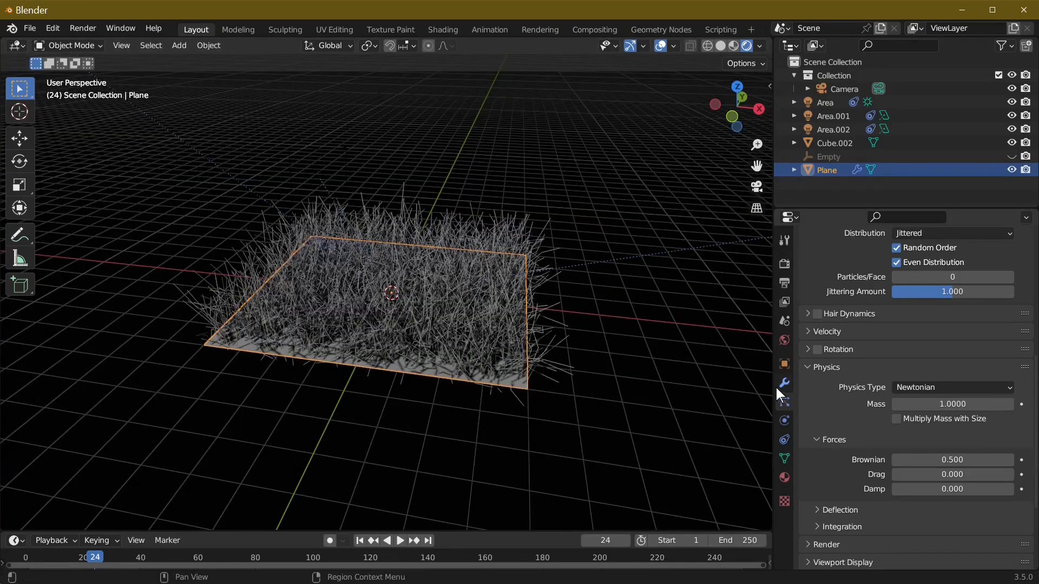
- Give the hair Simple children and set their display amount to 50
scroll(828, 404, "down", 7)
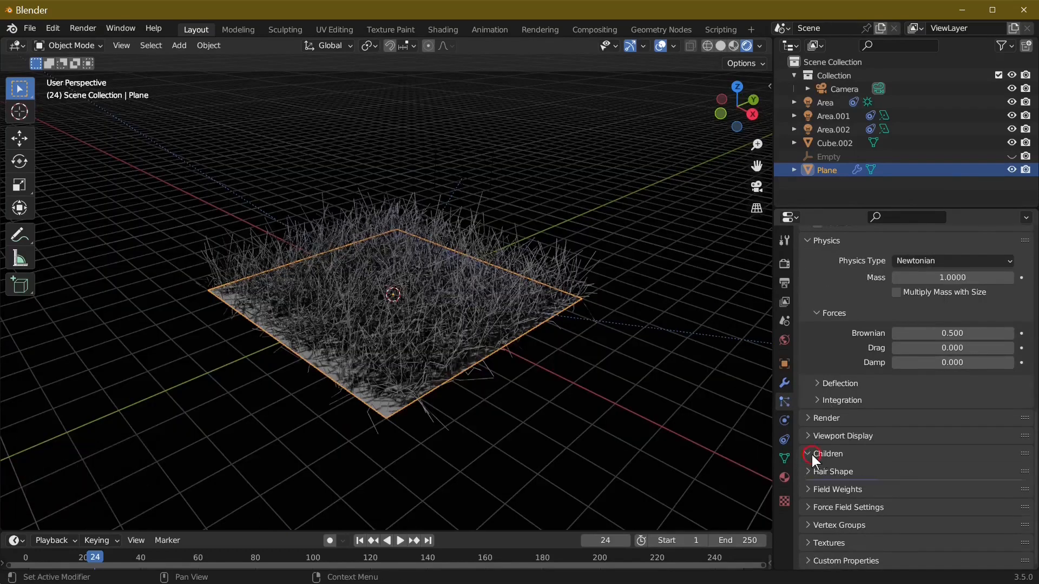
left_click(873, 456)
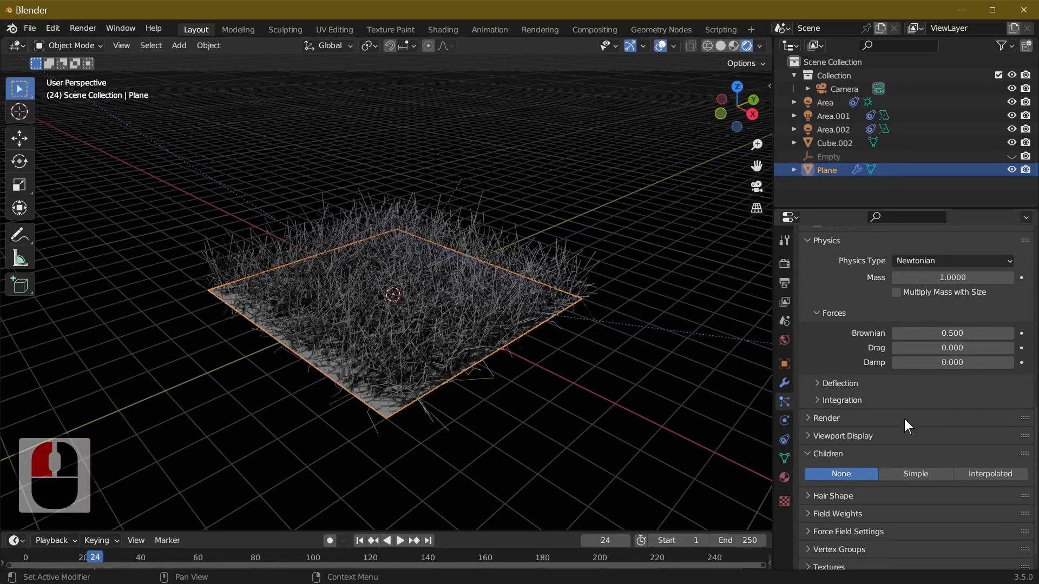
left_click(920, 474)
middle_click_drag(541, 411, 534, 349)
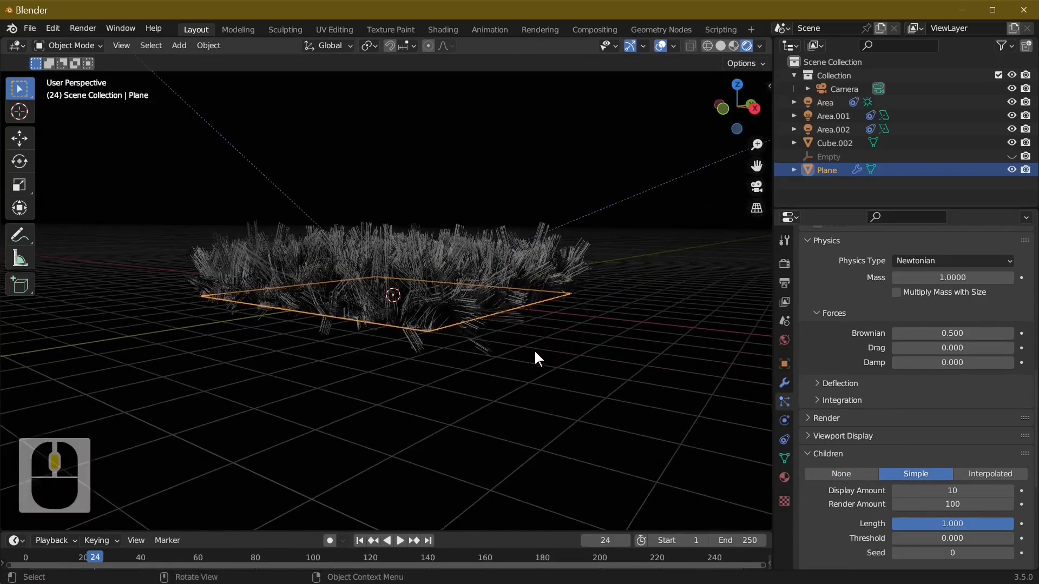
left_click(938, 491)
type("5")
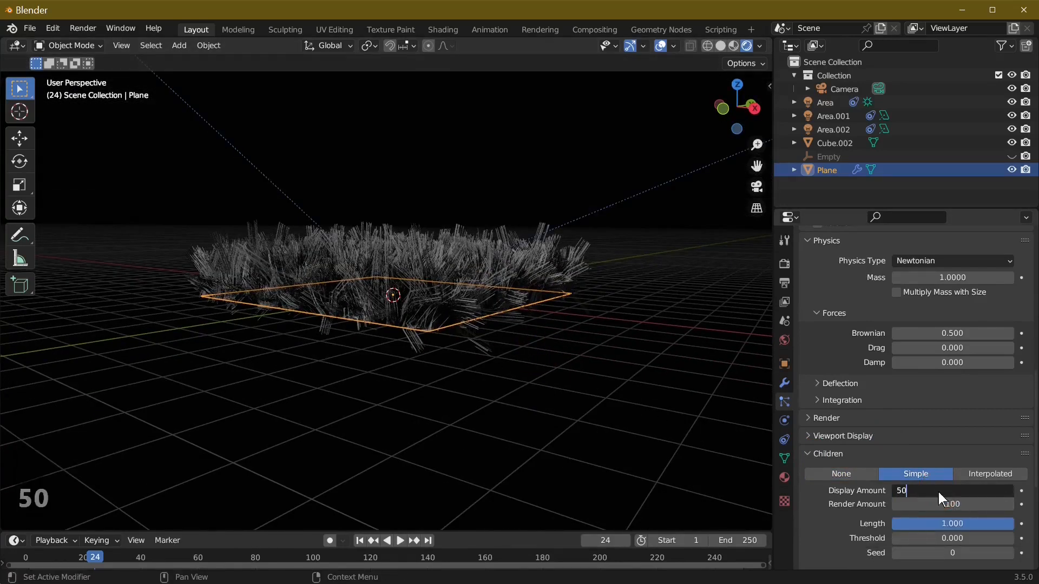
type("0")
key("Return")
- Set the kink type of the child hairs to Braid
scroll(908, 475, "down", 3)
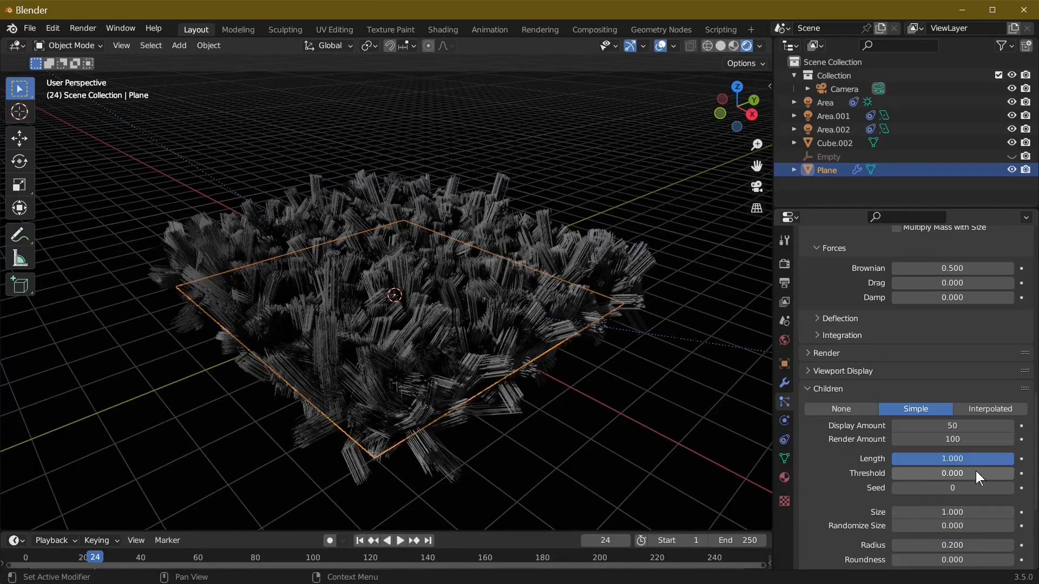
scroll(976, 470, "down", 5)
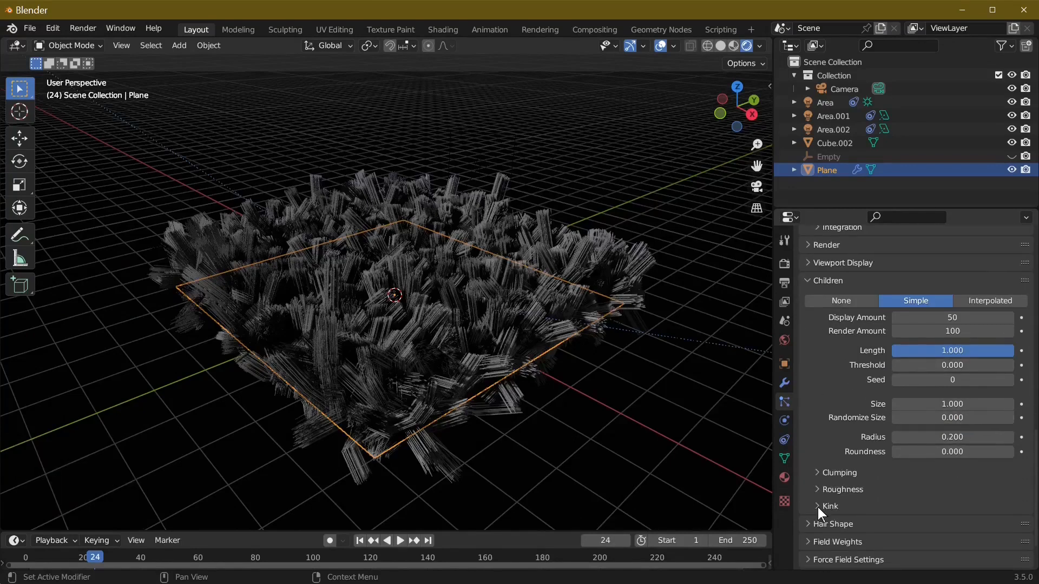
left_click(817, 508)
scroll(904, 483, "down", 3)
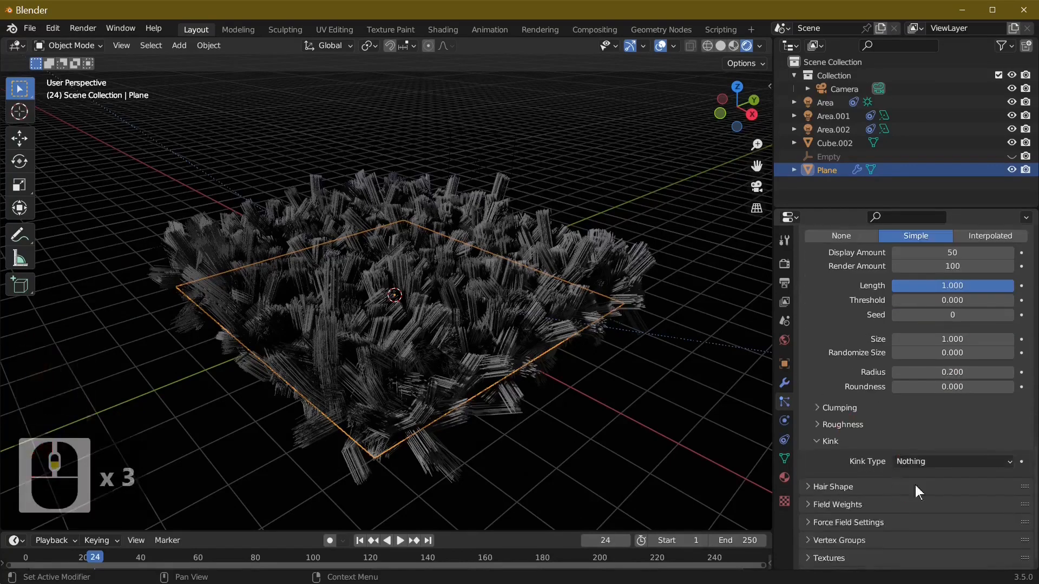
left_click(944, 461)
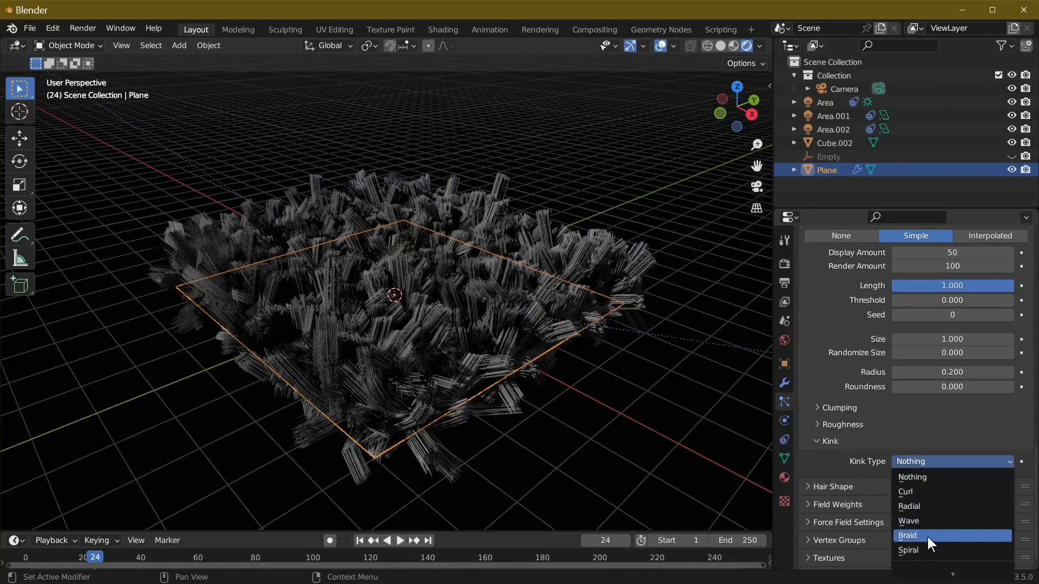
left_click(925, 537)
- Set the Braid kink amplitude to -0.01 and check the blades up close
left_click(927, 478)
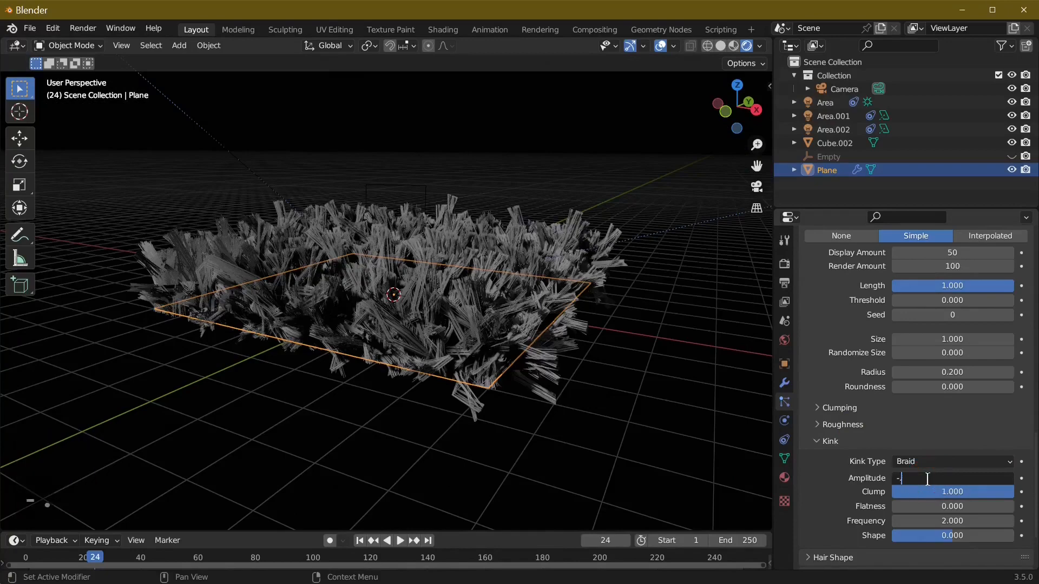
type("-0.01")
key("Return")
scroll(549, 271, "up", 6)
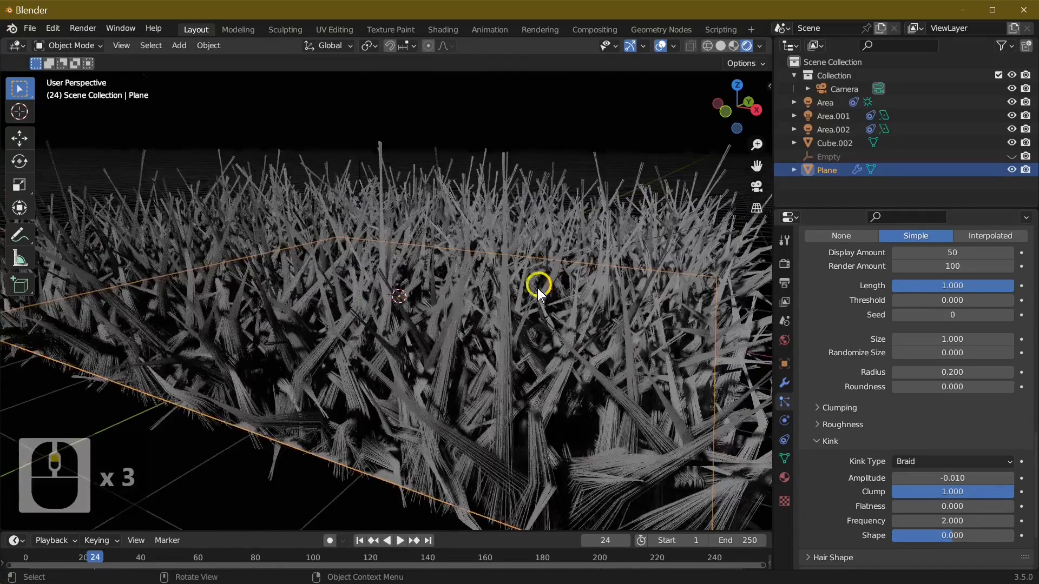
scroll(866, 394, "down", 1)
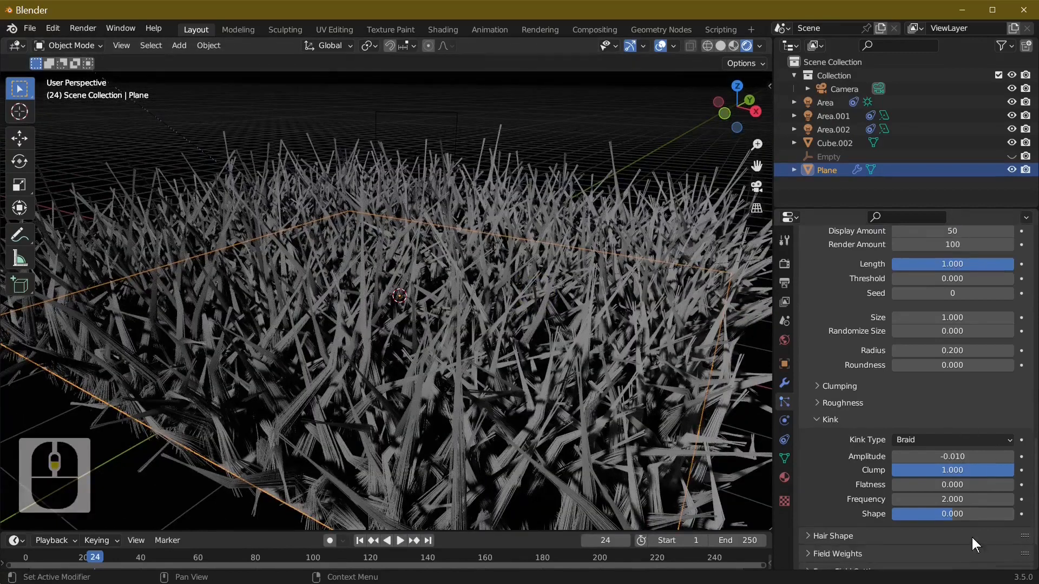
- Set the kink frequency of the child hairs to 1.914 and give the plane's material a green base color
left_click(949, 499)
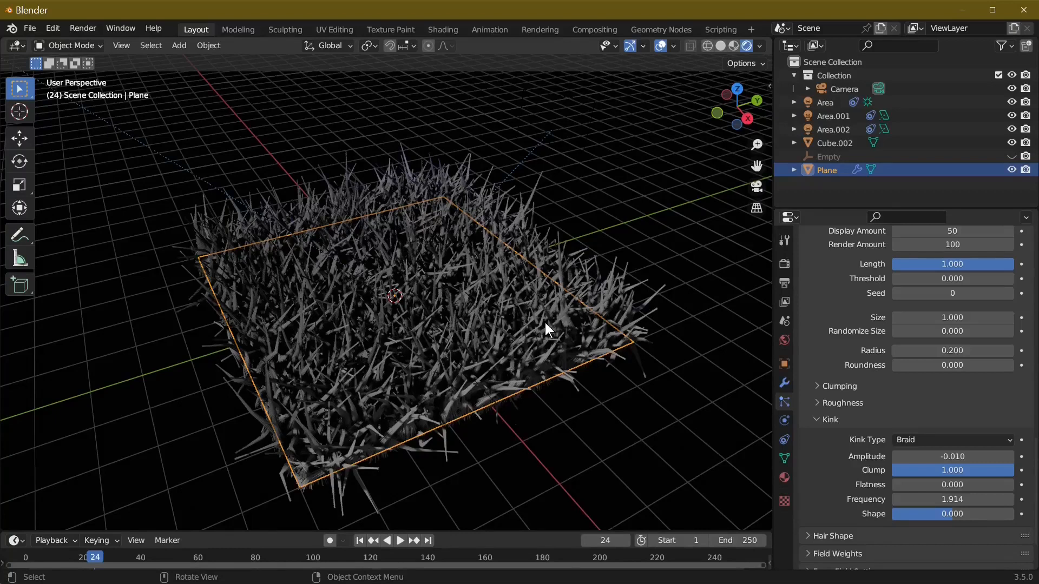
left_click(940, 459)
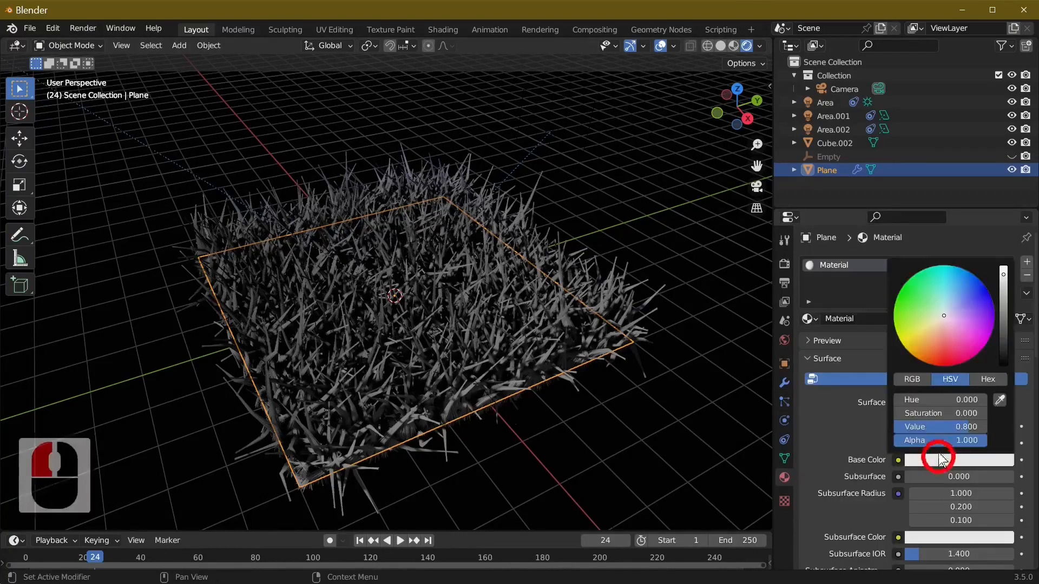
left_click(901, 284)
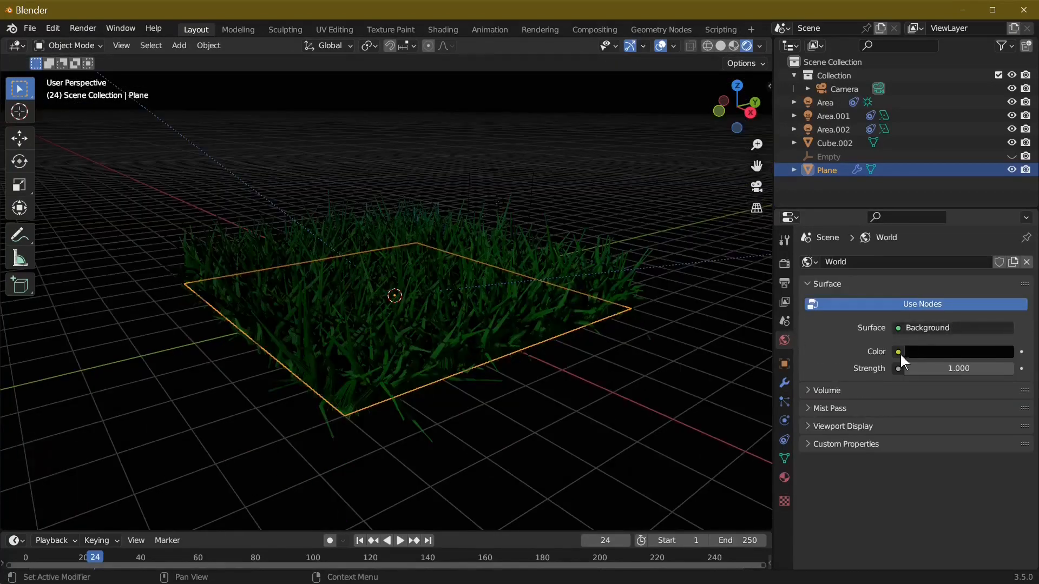
- Use a Sky Texture as the world background color and set the background strength to 0.1
left_click(899, 353)
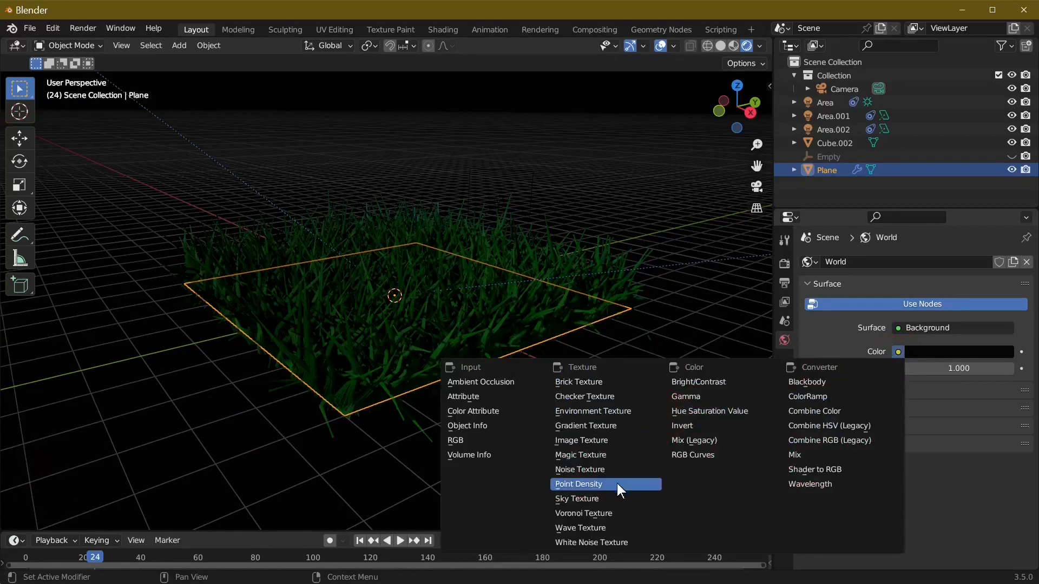
left_click(598, 499)
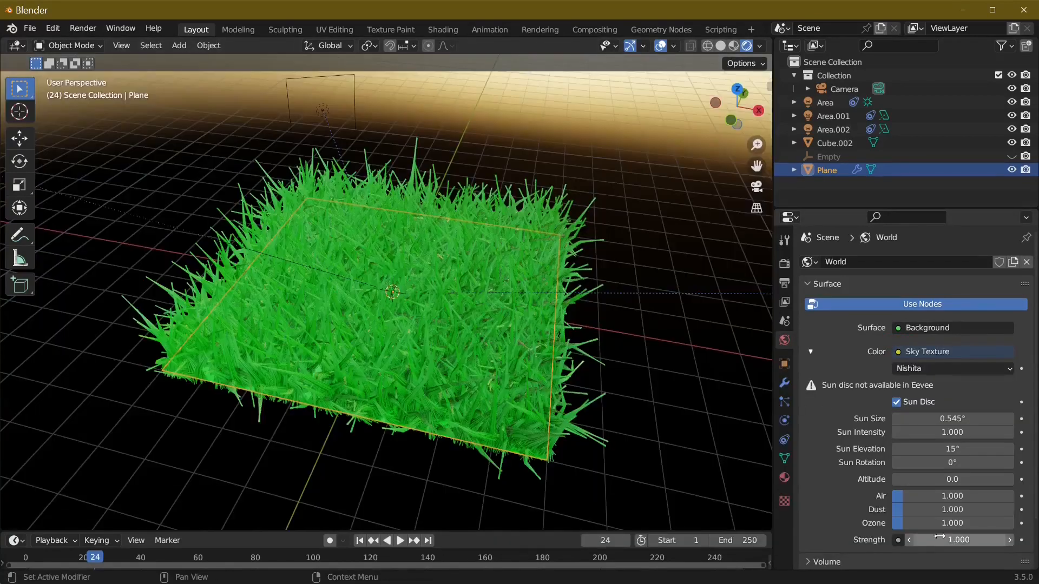
scroll(940, 536, "down", 2)
middle_click_drag(749, 461, 590, 411)
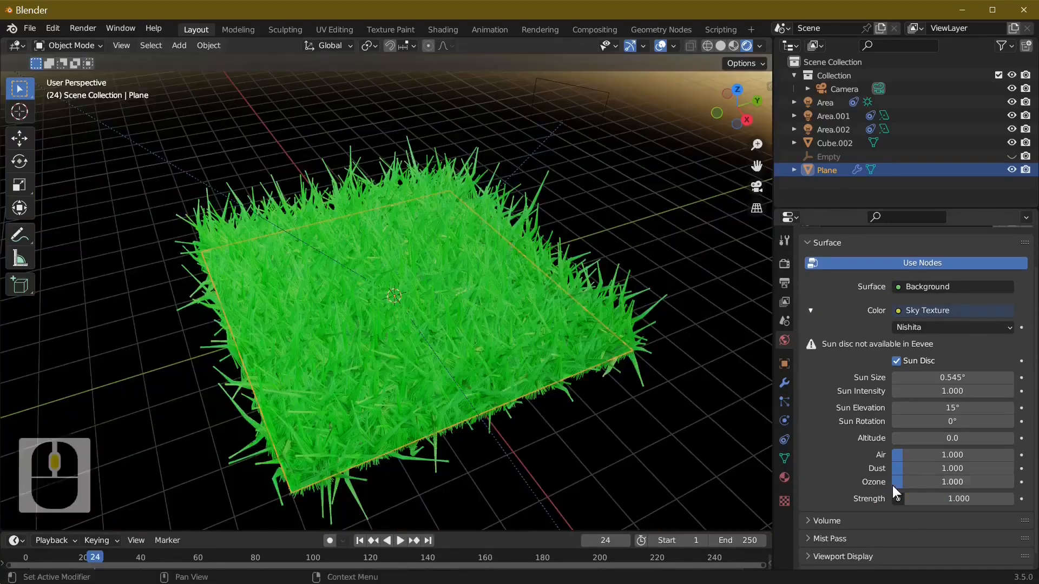
left_click(956, 498)
type(".1")
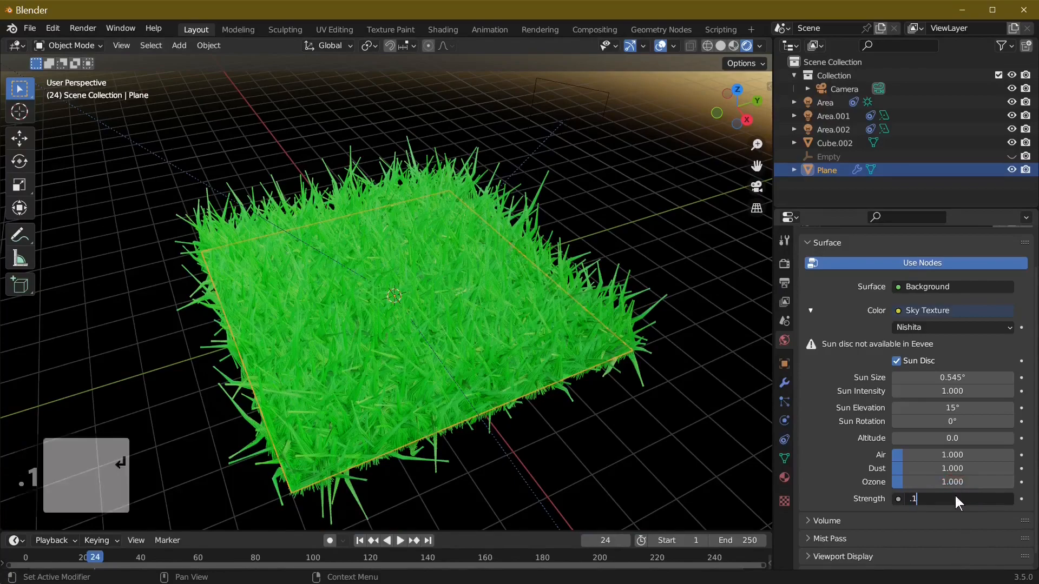
key("Return")
- Render the scene and examine the grass blades up close
key("F12")
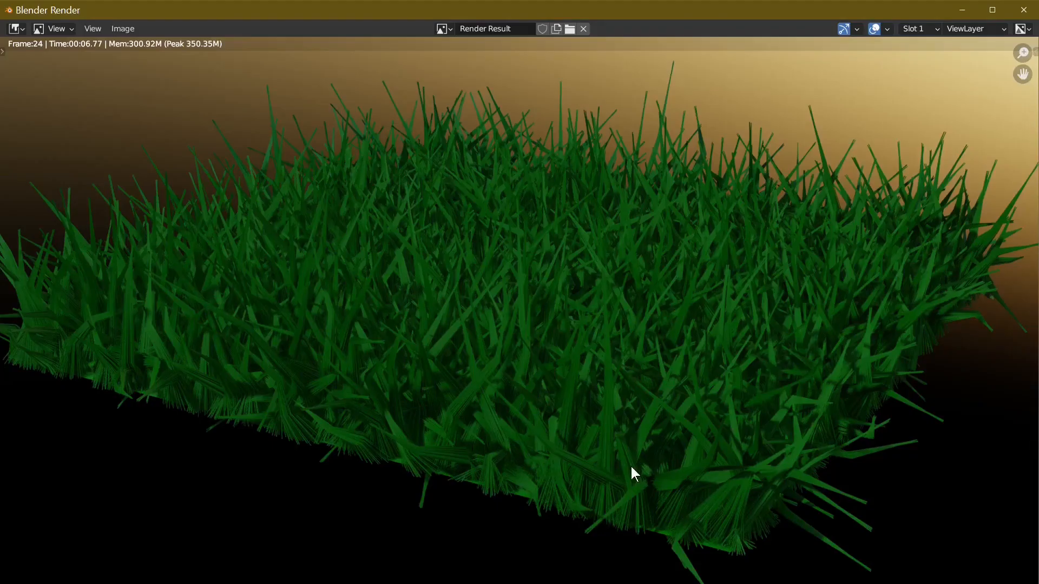
scroll(631, 472, "up", 4)
scroll(615, 476, "up", 1)
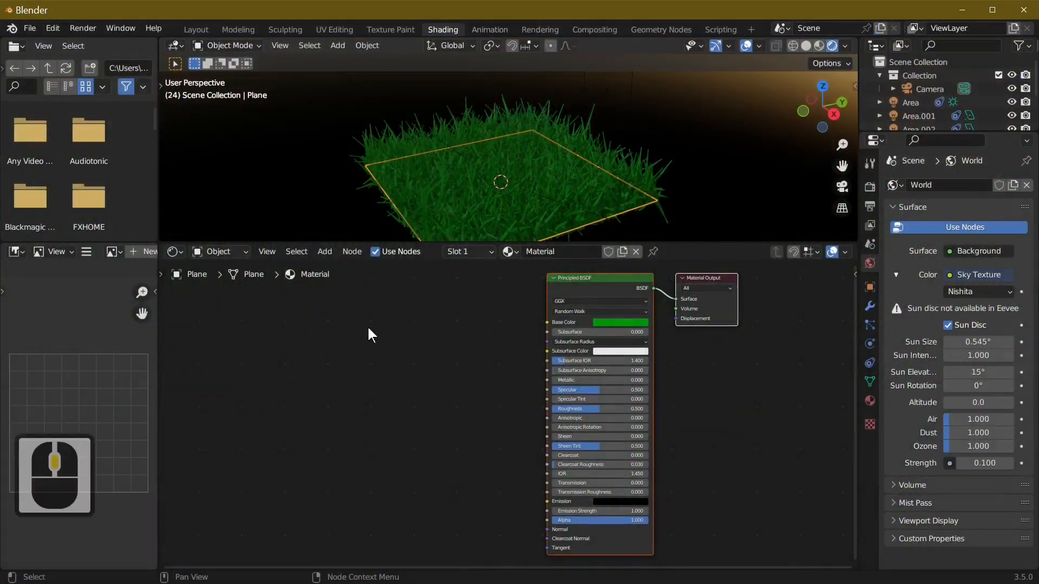
- Add a ColorRamp node to the plane's material ahead of the Principled BSDF
left_click(325, 251)
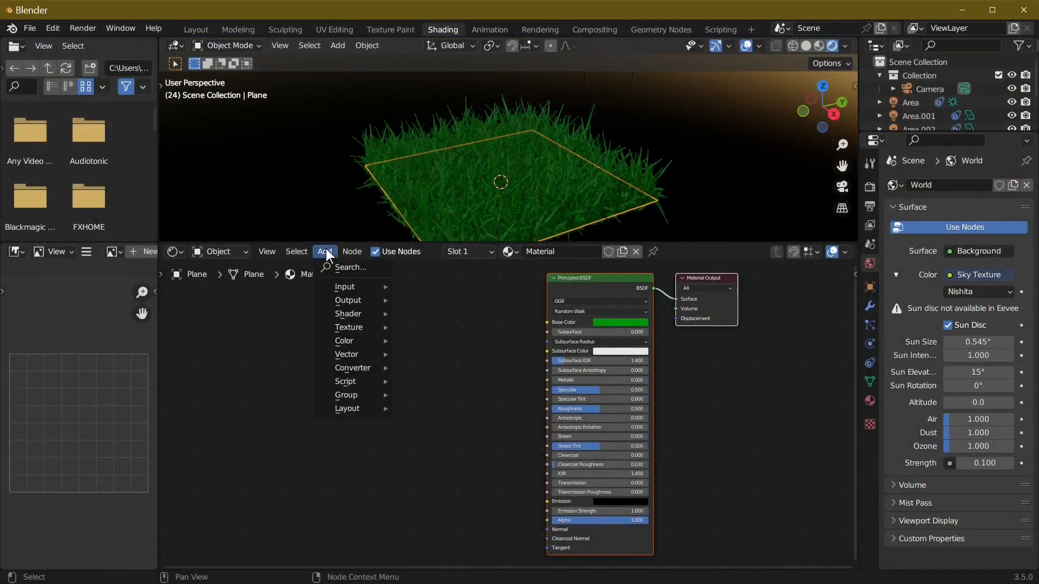
left_click(347, 268)
type("ra")
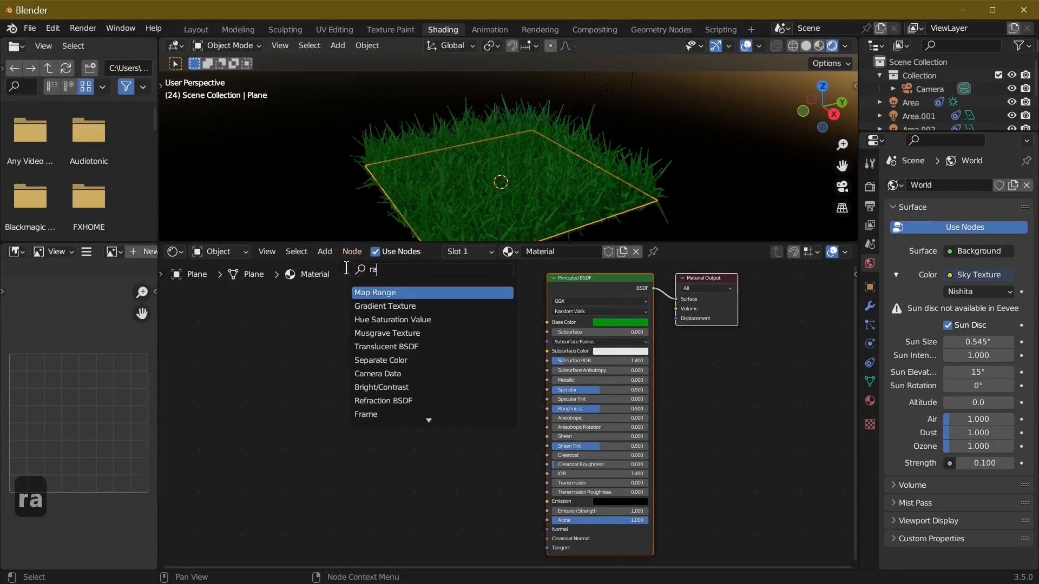
type("m")
key("Return")
left_click(327, 292)
- Add a Noise Texture node and arrange it directly before the ColorRamp, close to the Principled BSDF
left_click(328, 252)
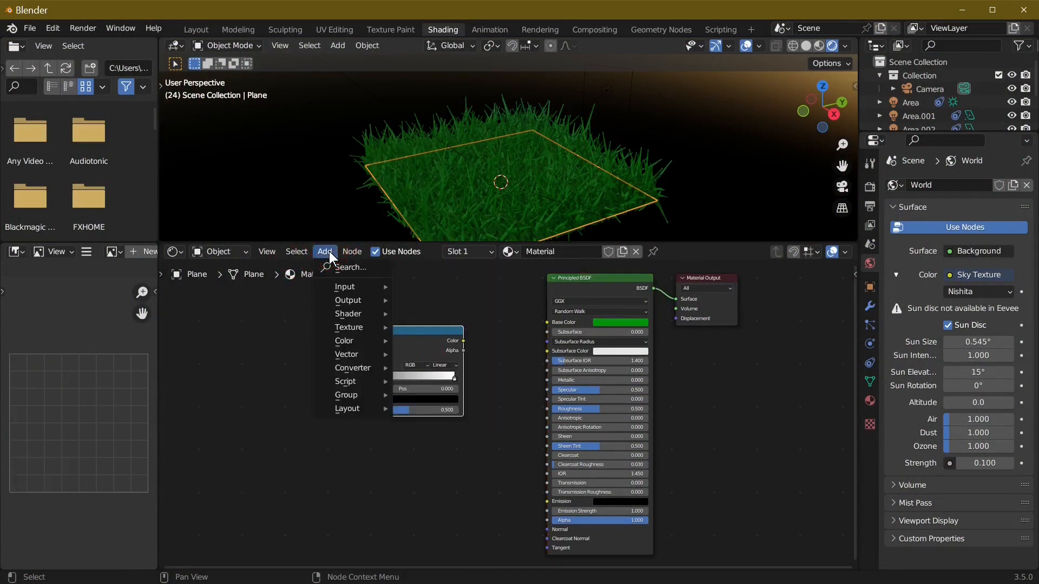
left_click(356, 268)
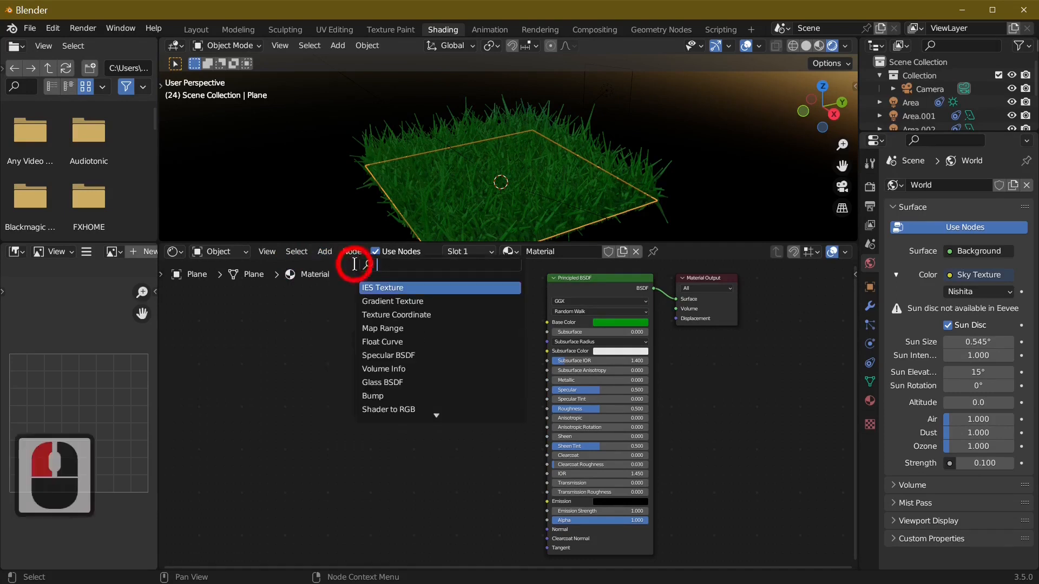
type("noise")
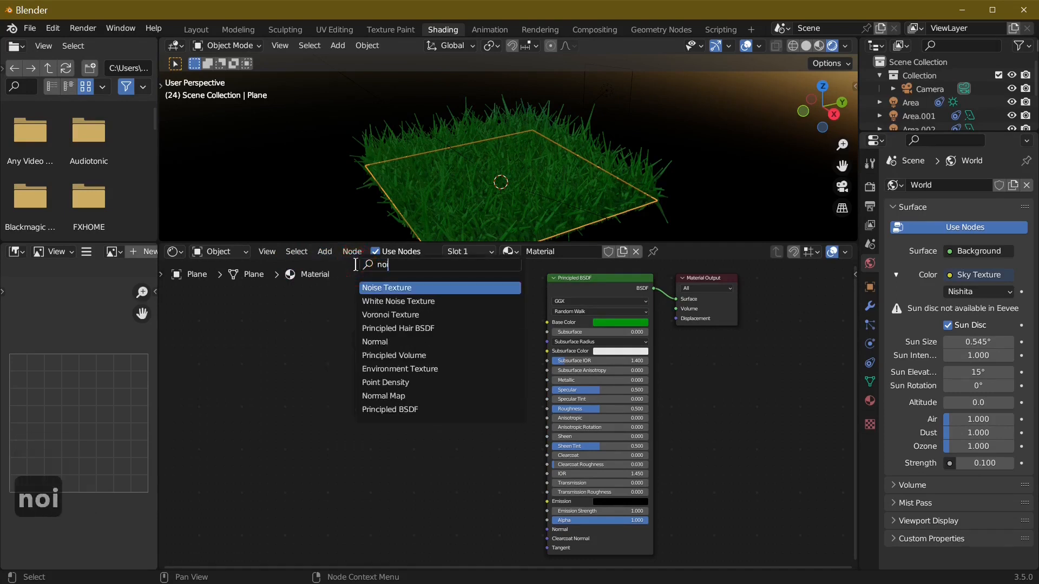
left_click(400, 288)
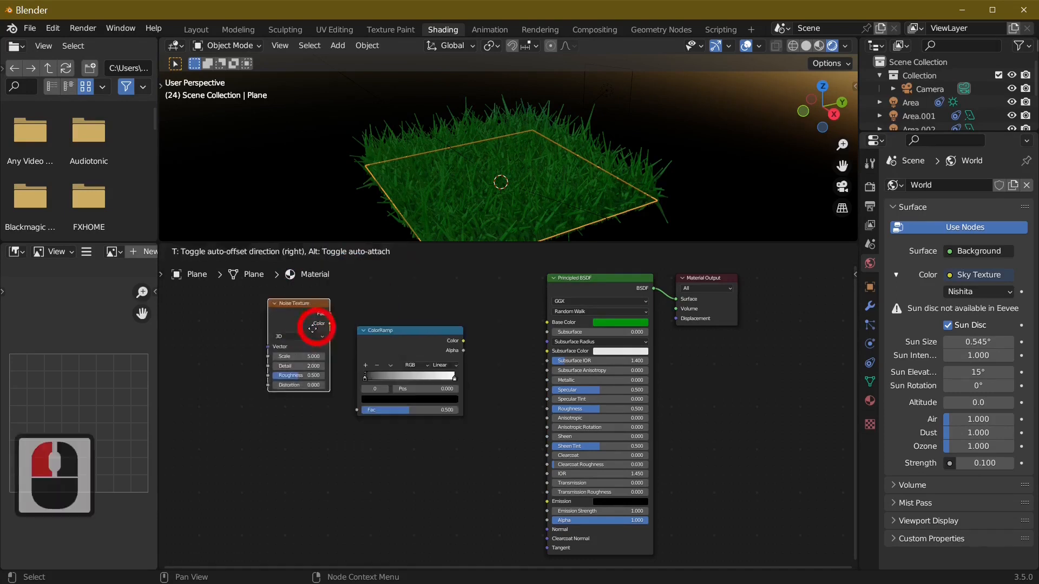
left_click(316, 352)
left_click_drag(430, 329, 474, 305)
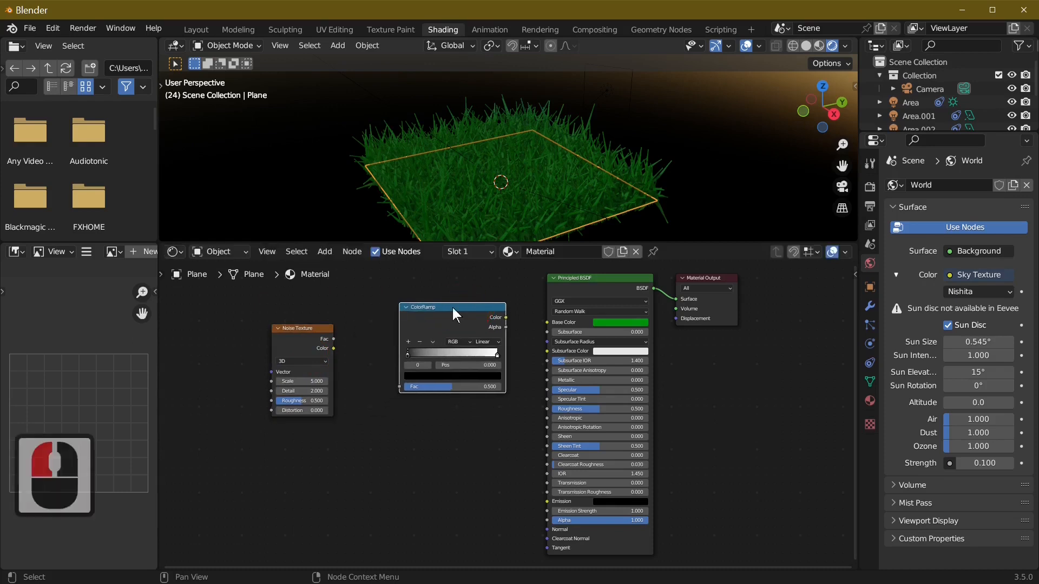
left_click_drag(319, 333, 367, 308)
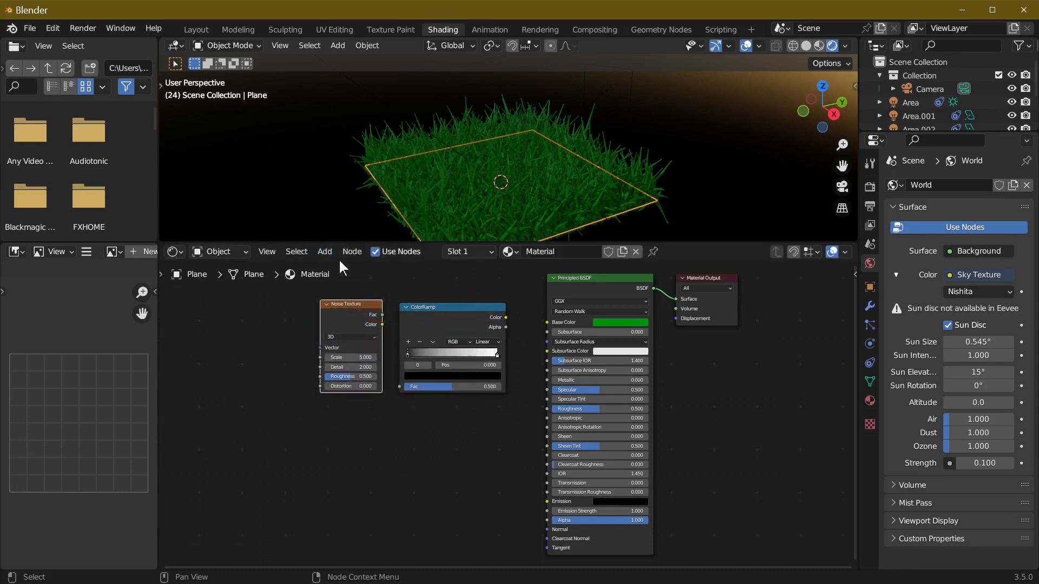
- Add a Texture Coordinate node and place it before the Noise Texture
key("shift+a")
type("coo")
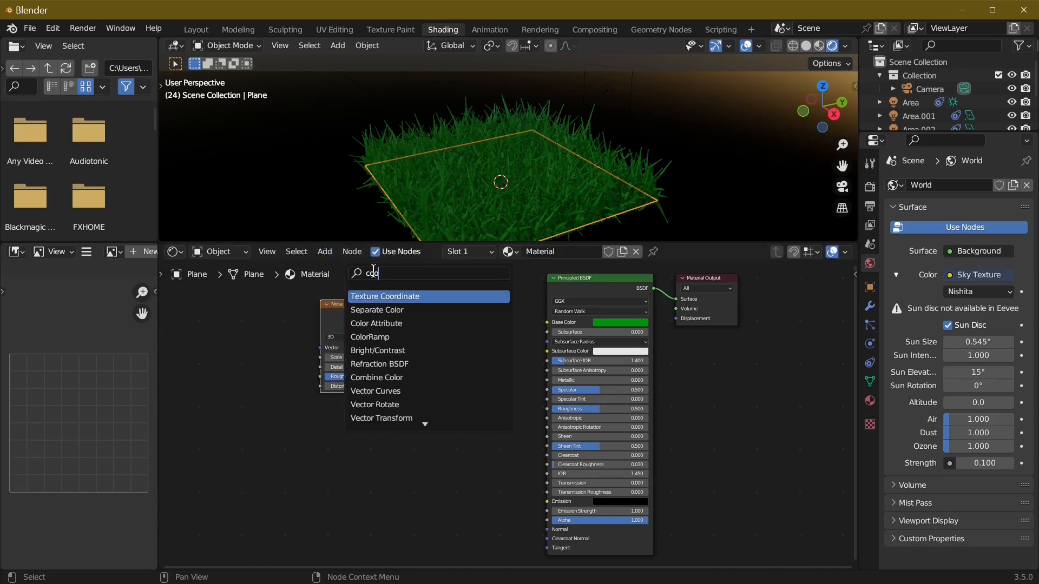
left_click(385, 296)
left_click(277, 320)
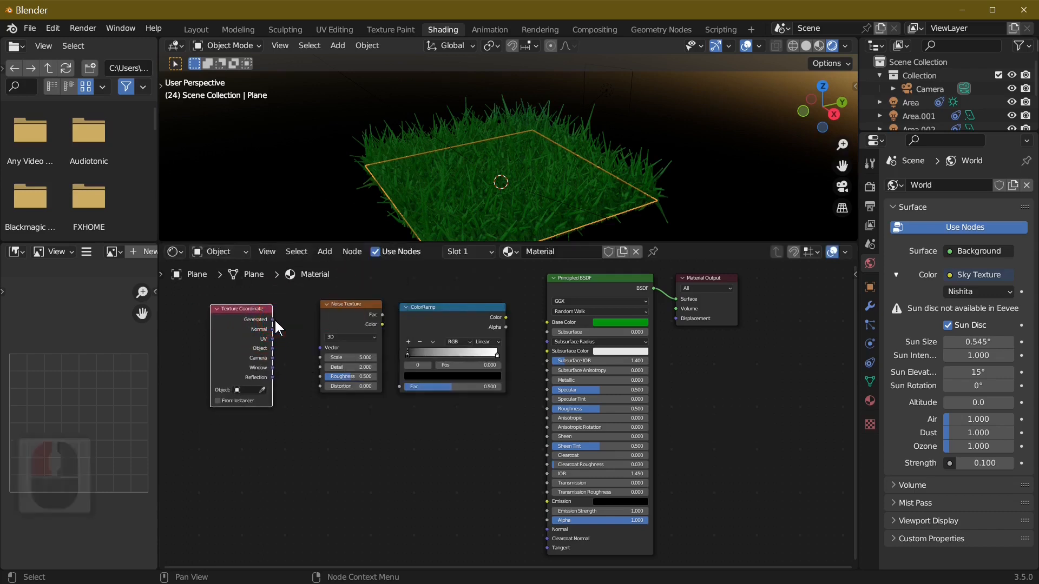
- Link Generated coordinates to the noise Vector, noise Fac to the ColorRamp Fac, and the ramp's Color to the Base Color
left_click_drag(273, 320, 320, 347)
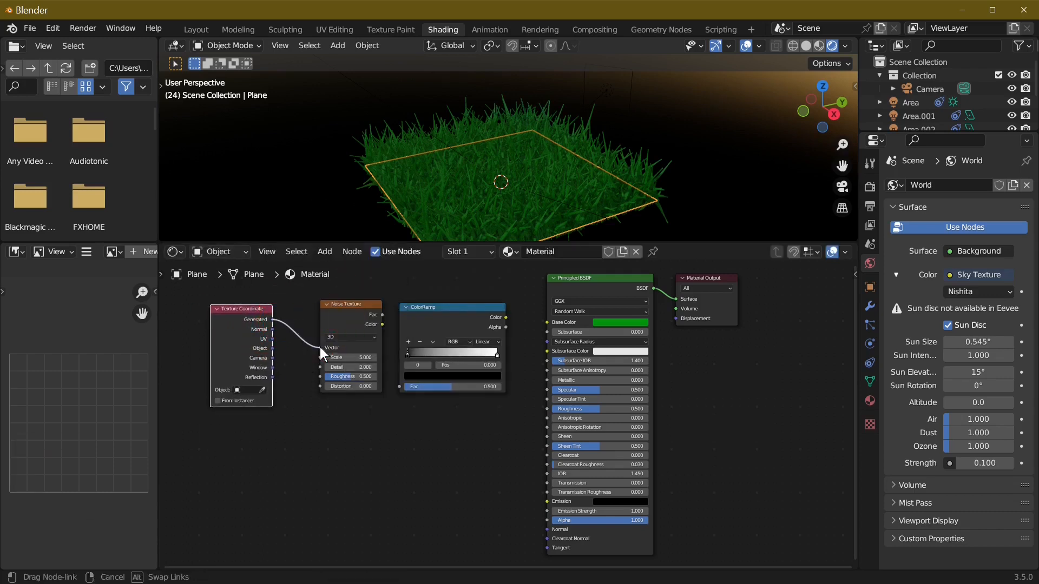
left_click_drag(382, 315, 401, 387)
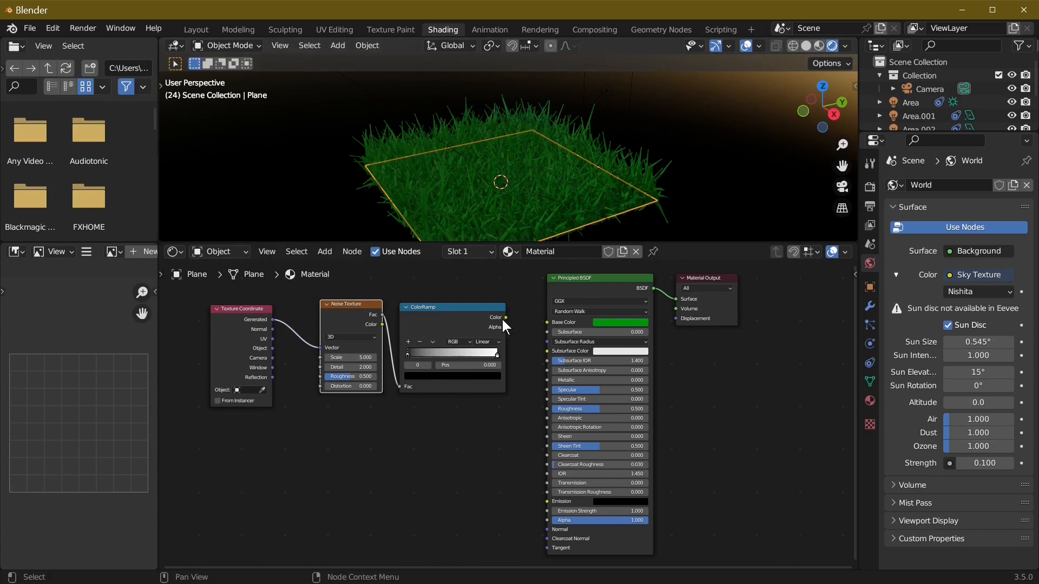
left_click_drag(505, 318, 550, 320)
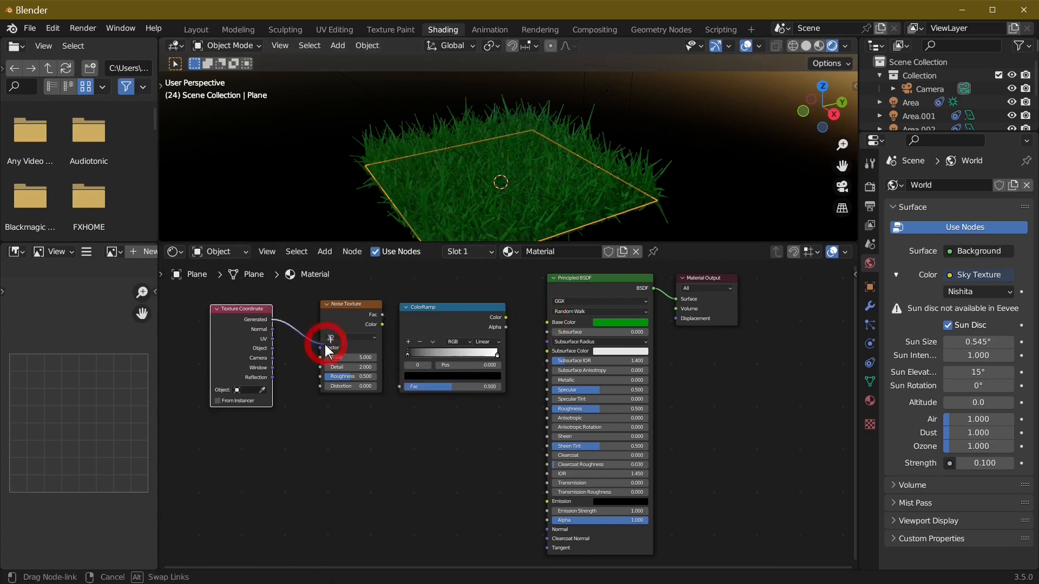
left_click_drag(324, 344, 320, 347)
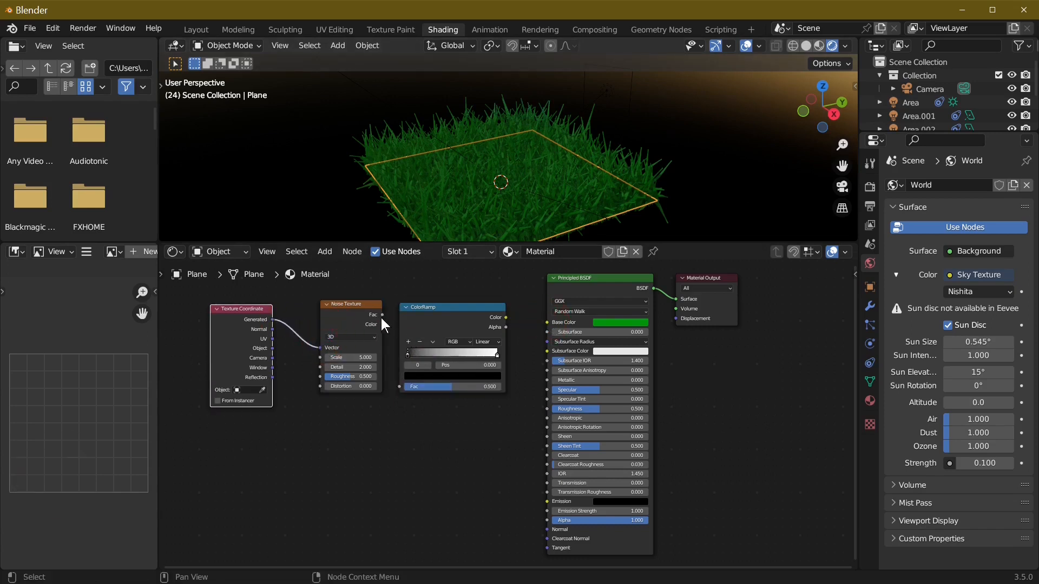
left_click_drag(381, 315, 400, 386)
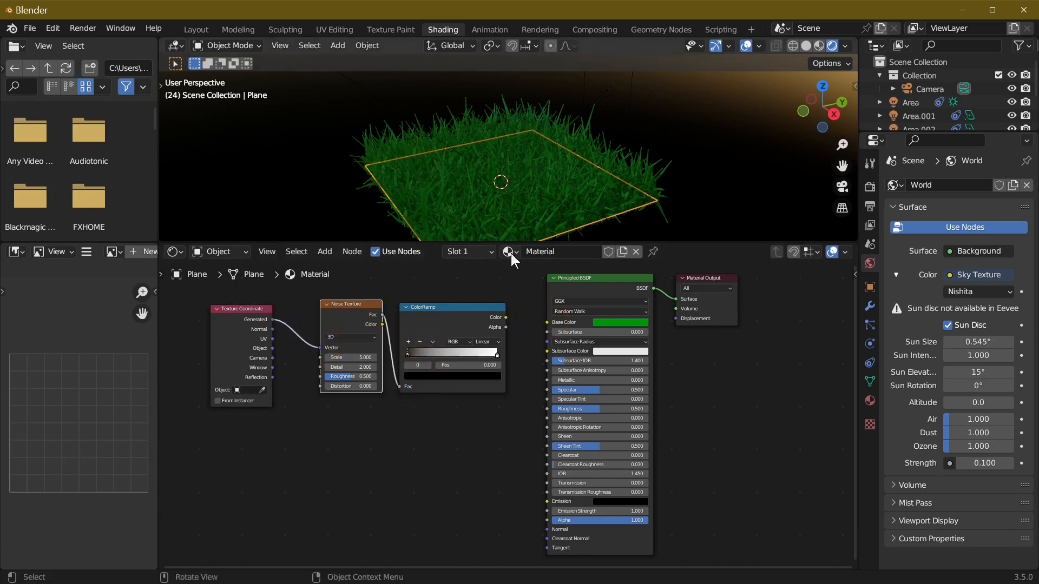
left_click_drag(505, 318, 548, 321)
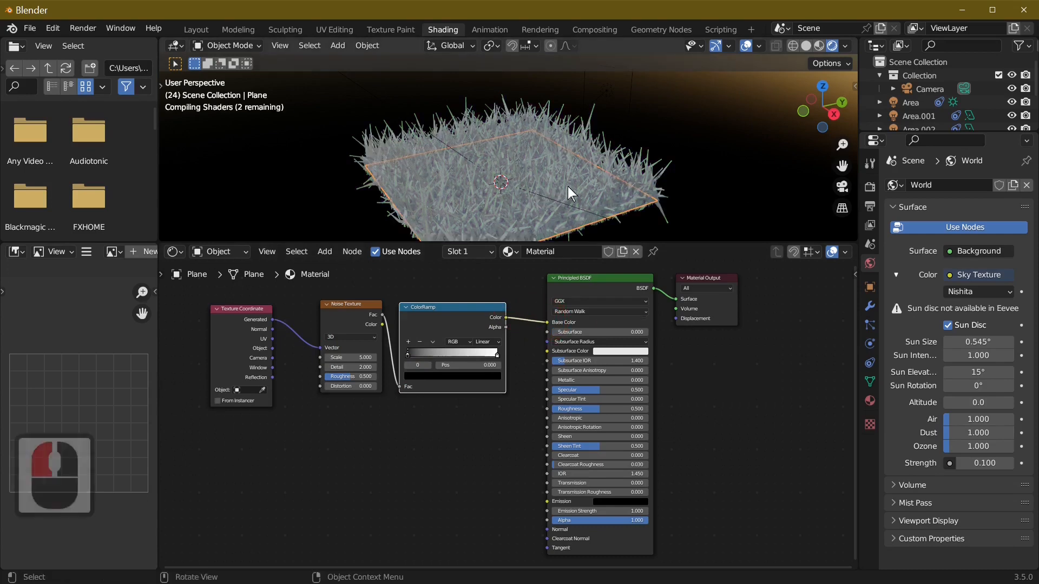
- Shift the ColorRamp's black stop slightly inward and change its white end stop to bright green
left_click_drag(408, 355, 420, 355)
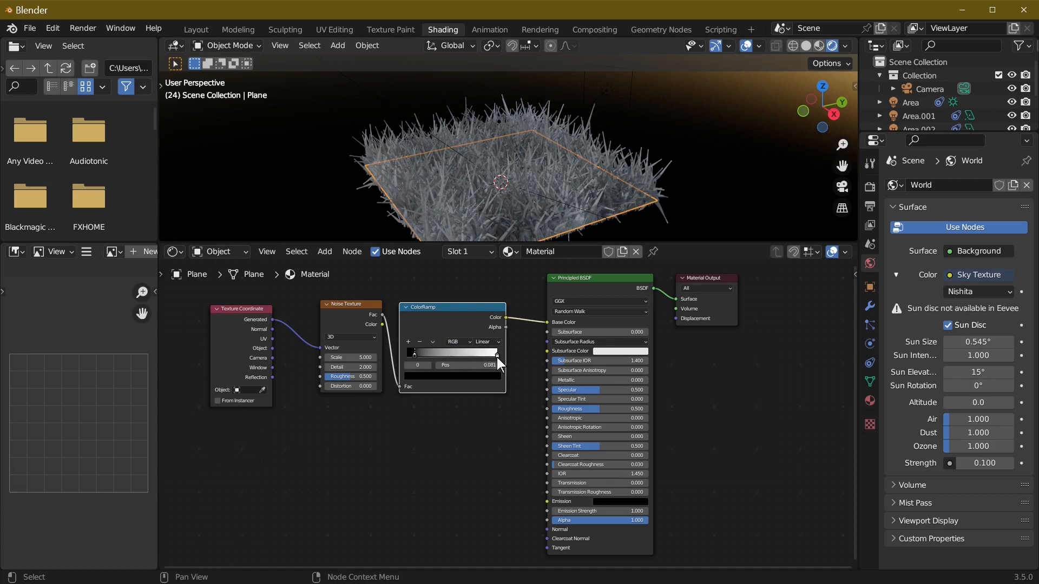
left_click(496, 355)
left_click(470, 376)
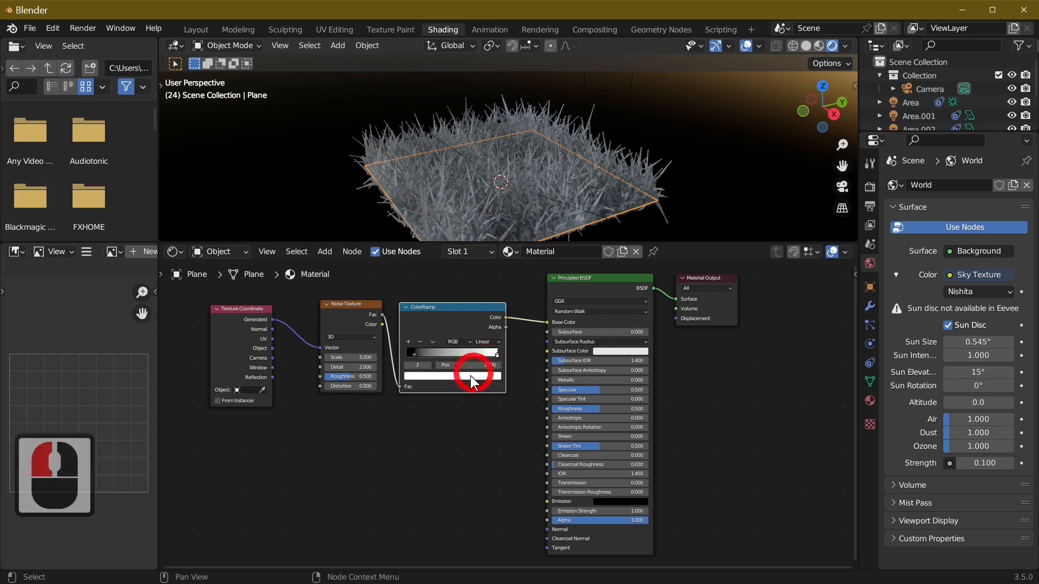
left_click(420, 270)
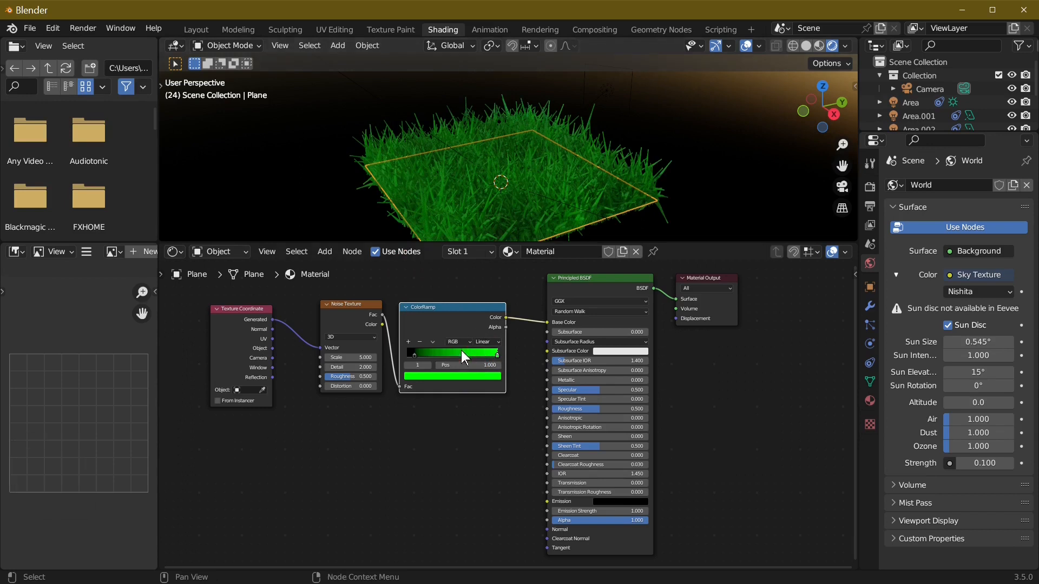
- Add a tan stop near the dark end of the ColorRamp and move the bright green stop to position 0.796
left_click(408, 341)
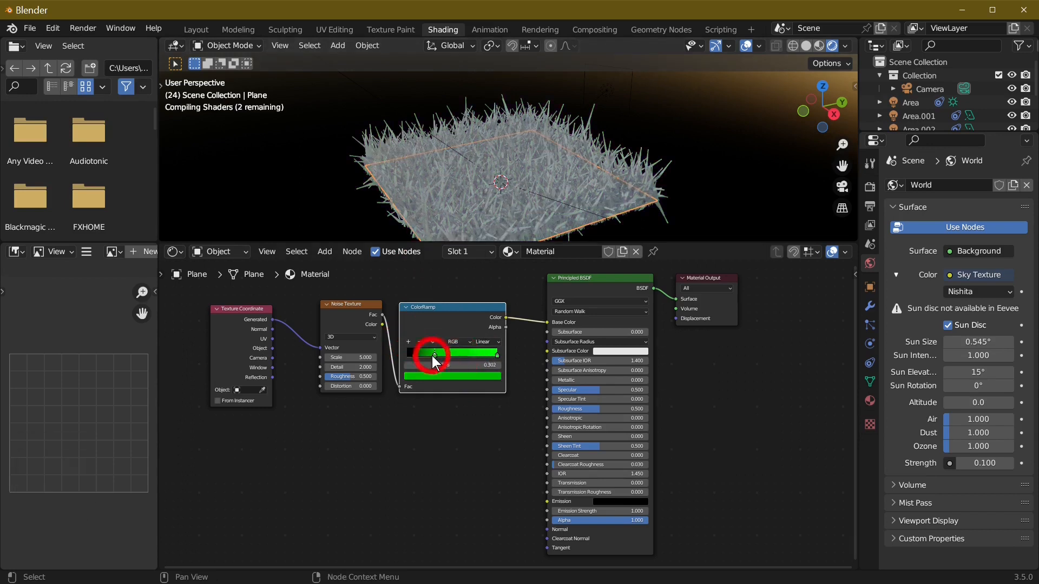
left_click_drag(431, 355, 425, 355)
left_click(464, 348)
left_click(465, 359)
left_click(452, 377)
left_click(422, 303)
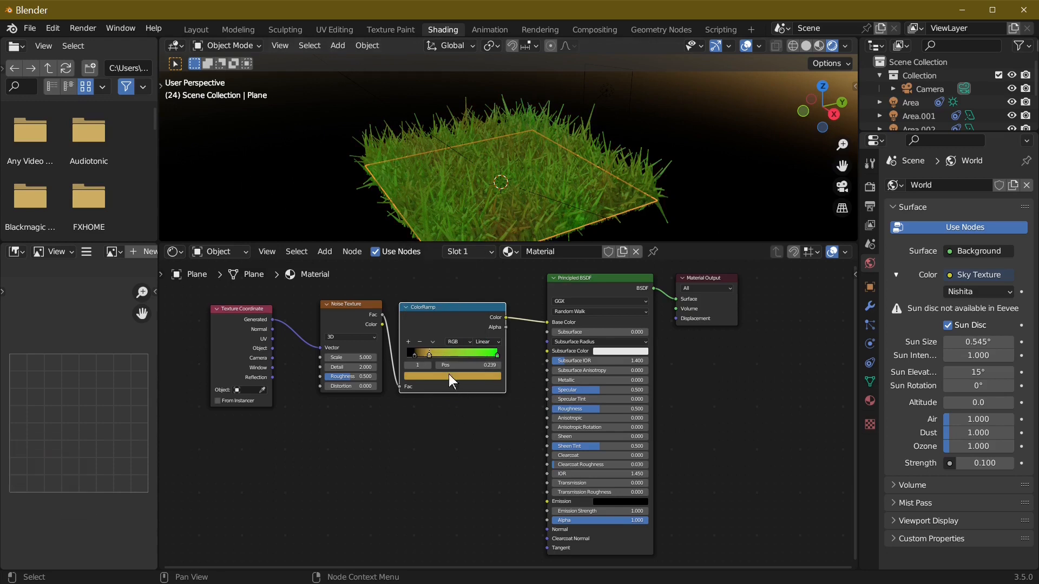
left_click_drag(428, 356, 413, 356)
left_click_drag(498, 356, 477, 356)
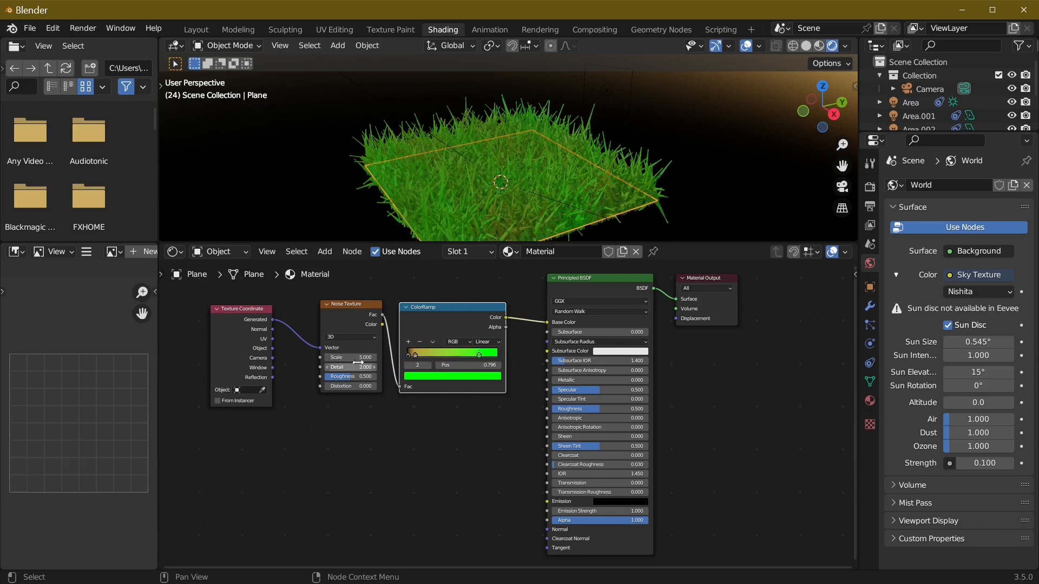
- Set the Noise Texture's scale to 0.6, detail to 15 and roughness to 0.75
left_click(358, 357)
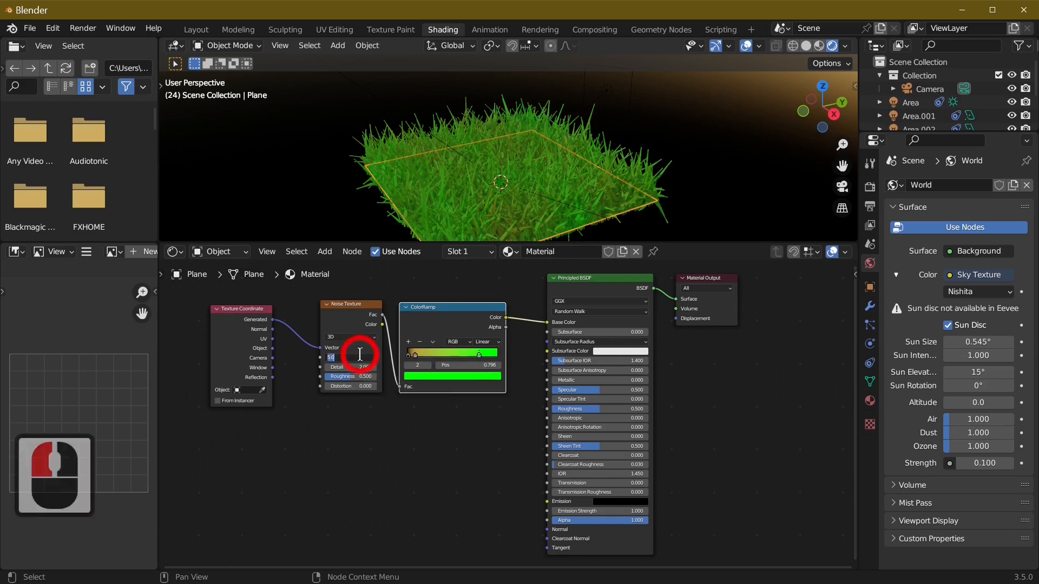
type("-6")
key("Return")
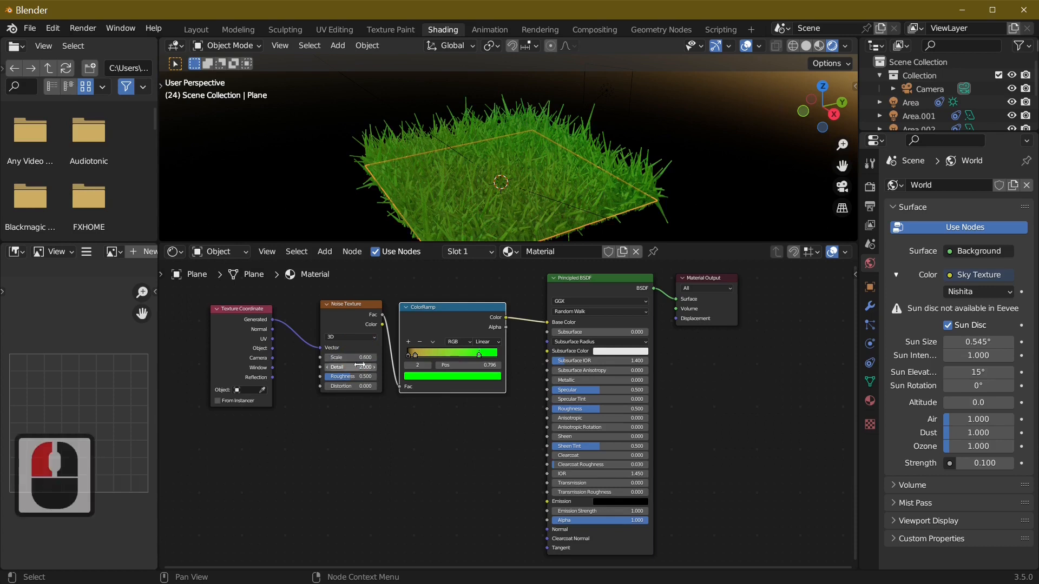
type("150")
left_click(356, 376)
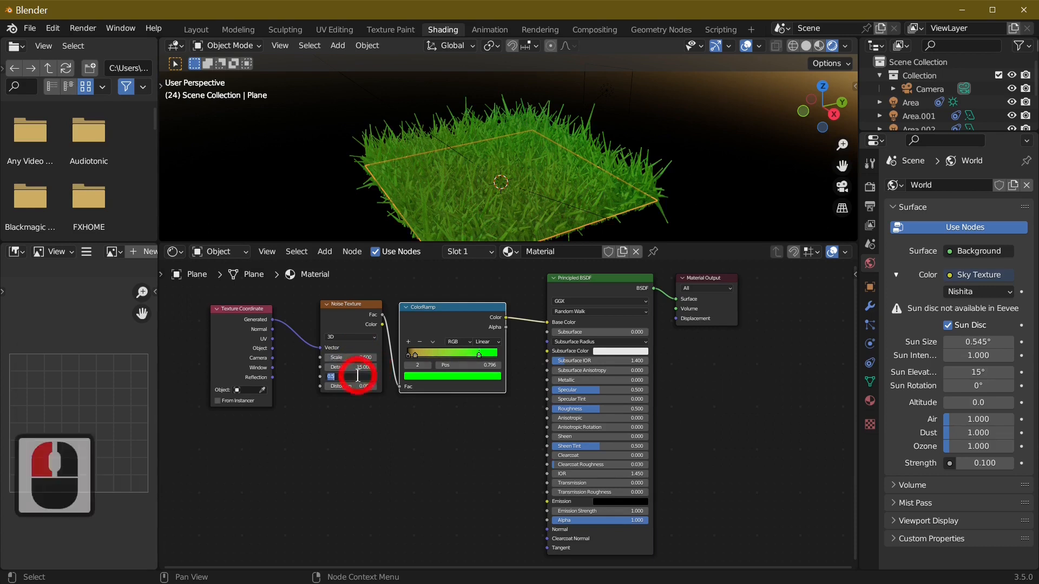
key("BackSpace")
type(".75")
key("Return")
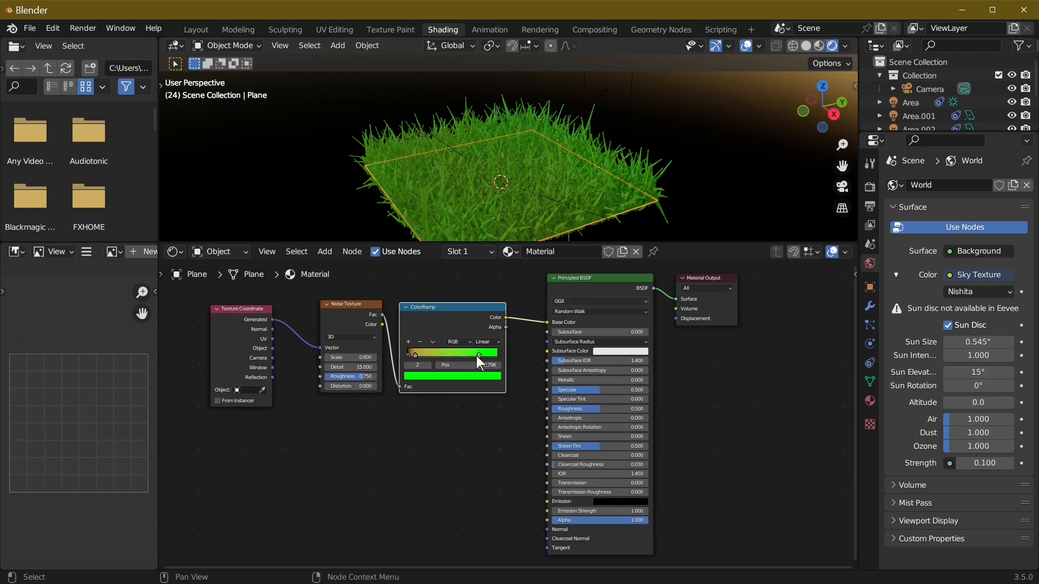
- Darken the bright green stop of the ColorRamp to a deeper green
left_click(482, 384)
left_click(478, 278)
middle_click_drag(558, 205, 590, 196)
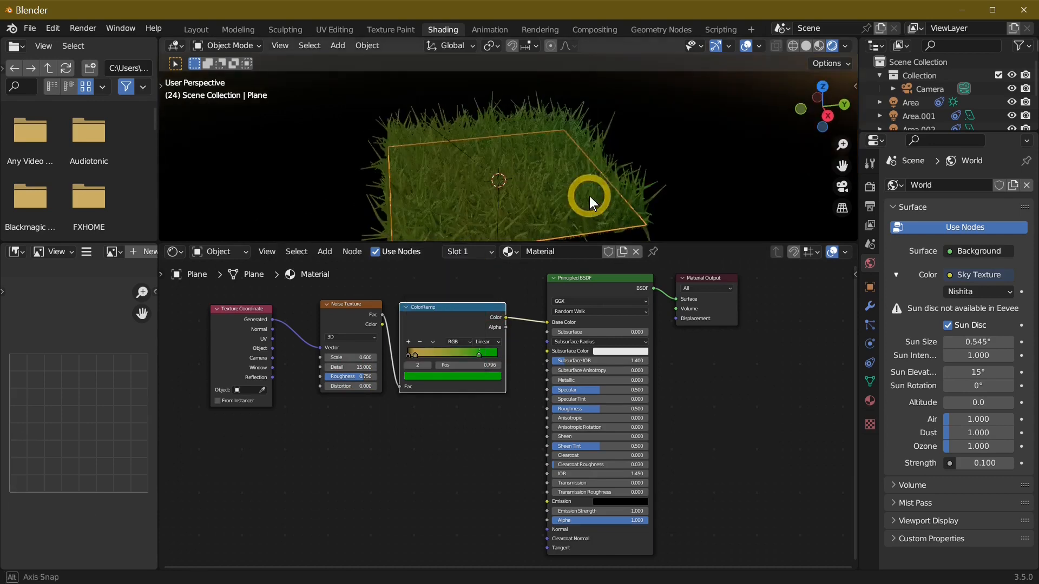
- Render the current frame, examine the whole grass image and close the render
key("F12")
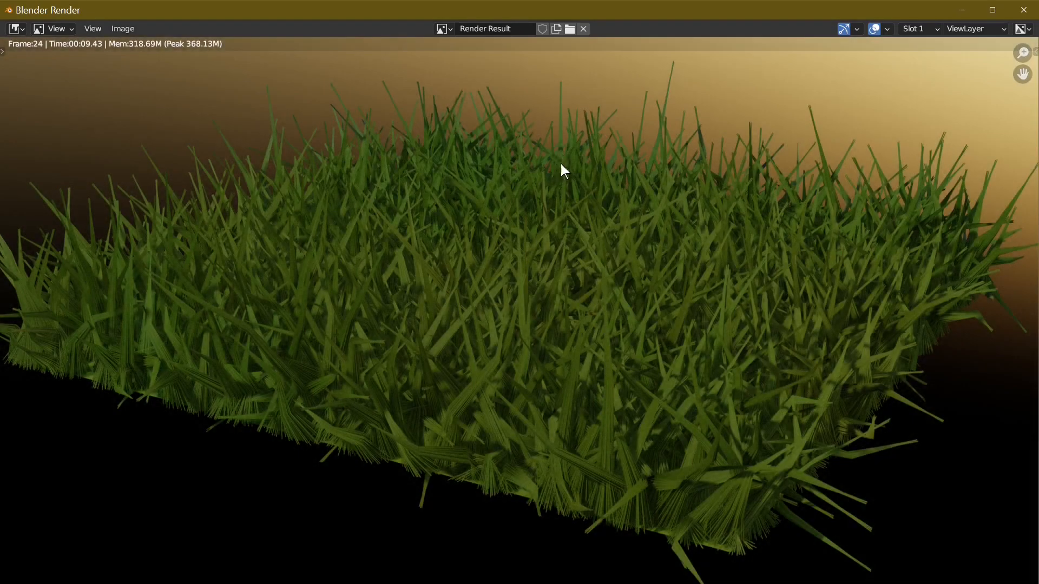
scroll(575, 330, "down", 4)
key("grave")
key("Escape")
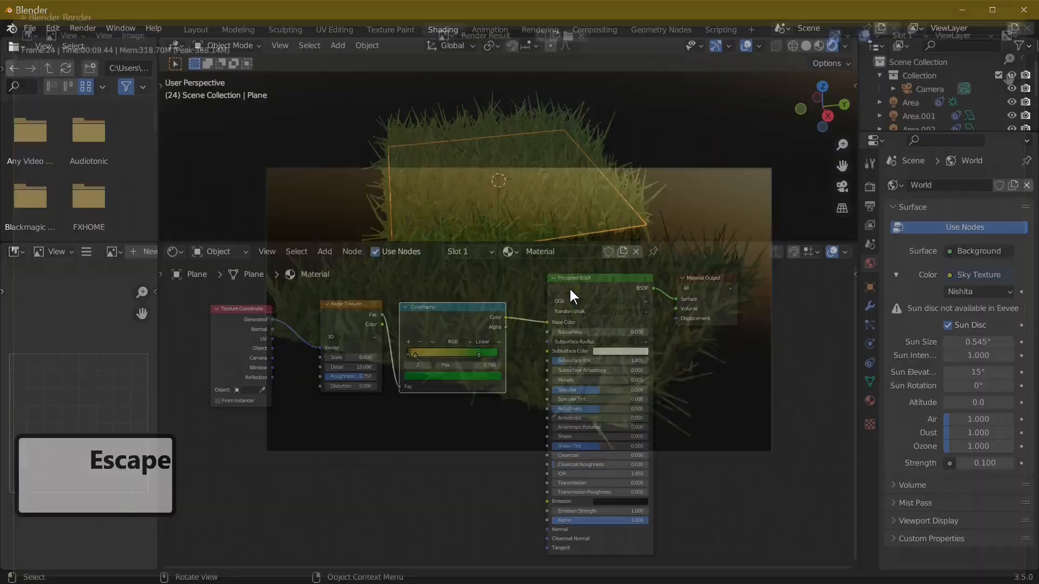
- In the Layout workspace, put the plane in Particle Edit mode and cut away the hair from its centre to one edge with the 50 px Cut brush
left_click(196, 30)
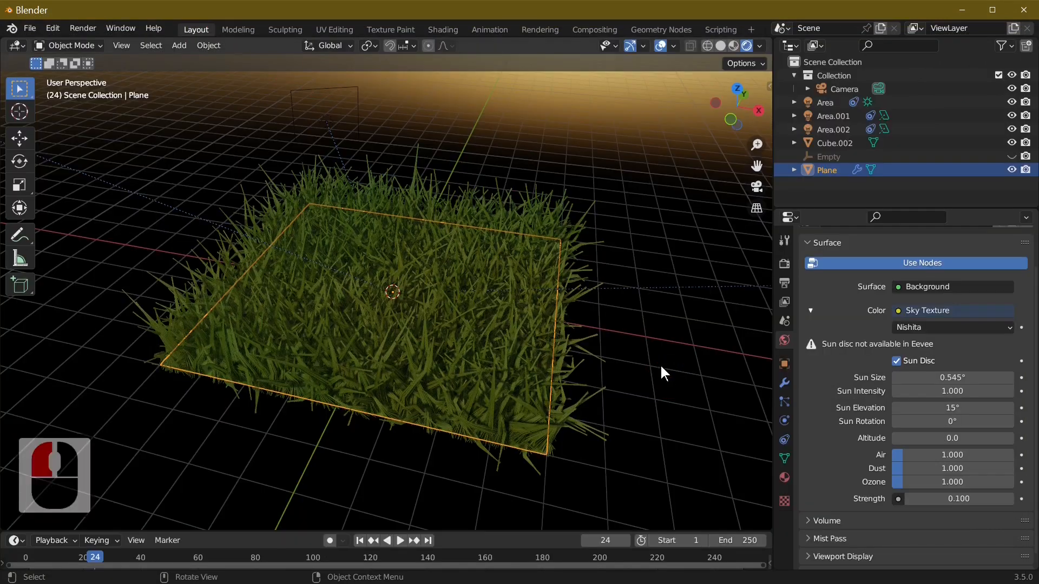
left_click(67, 45)
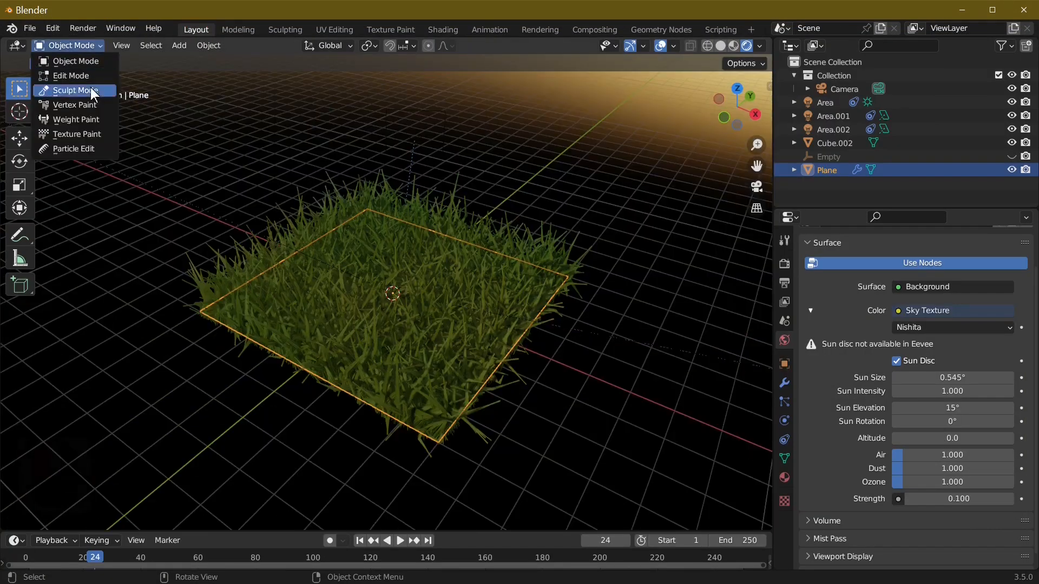
left_click(83, 149)
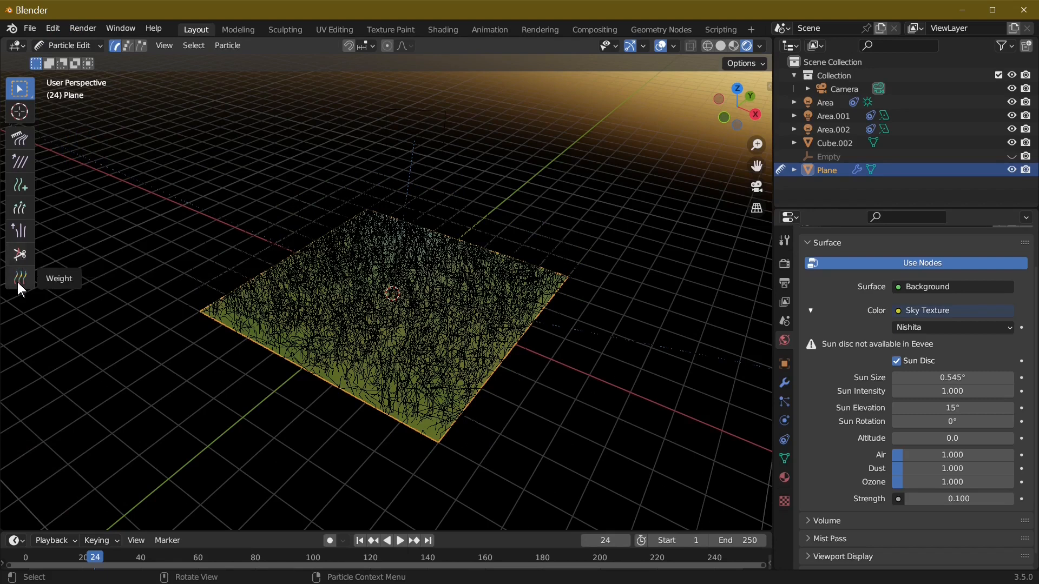
middle_click_drag(570, 397, 501, 381)
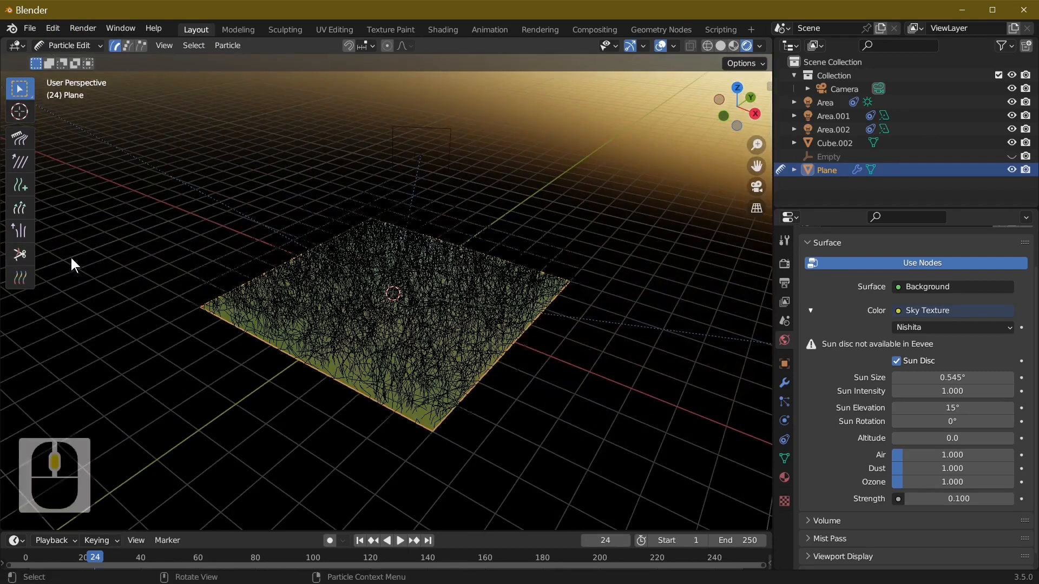
left_click(21, 255)
left_click_drag(511, 317, 431, 285)
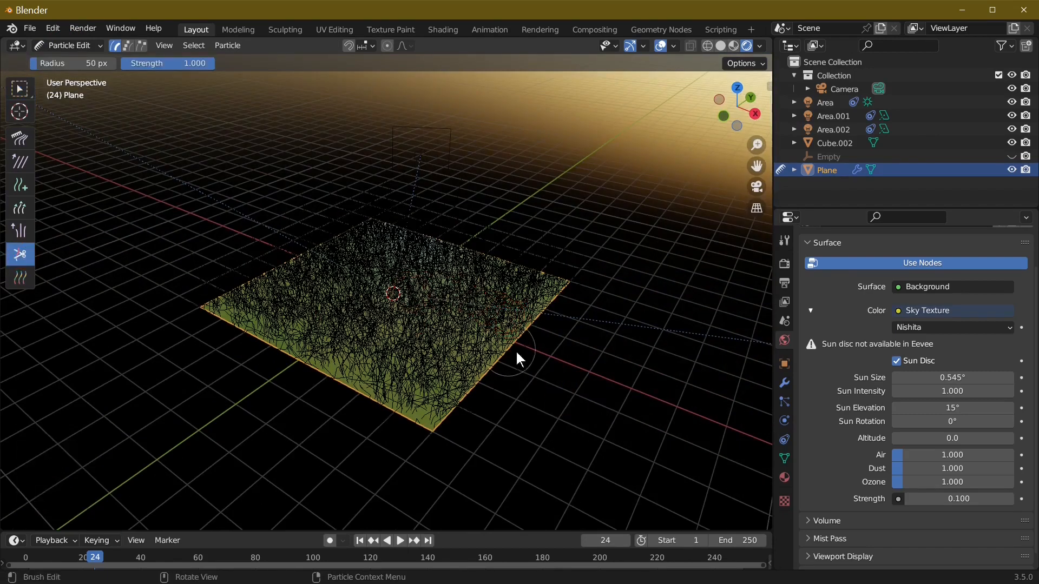
mouse_move(517, 357)
left_mouse_down()
mouse_move(506, 315)
mouse_move(420, 294)
mouse_move(424, 303)
left_mouse_up()
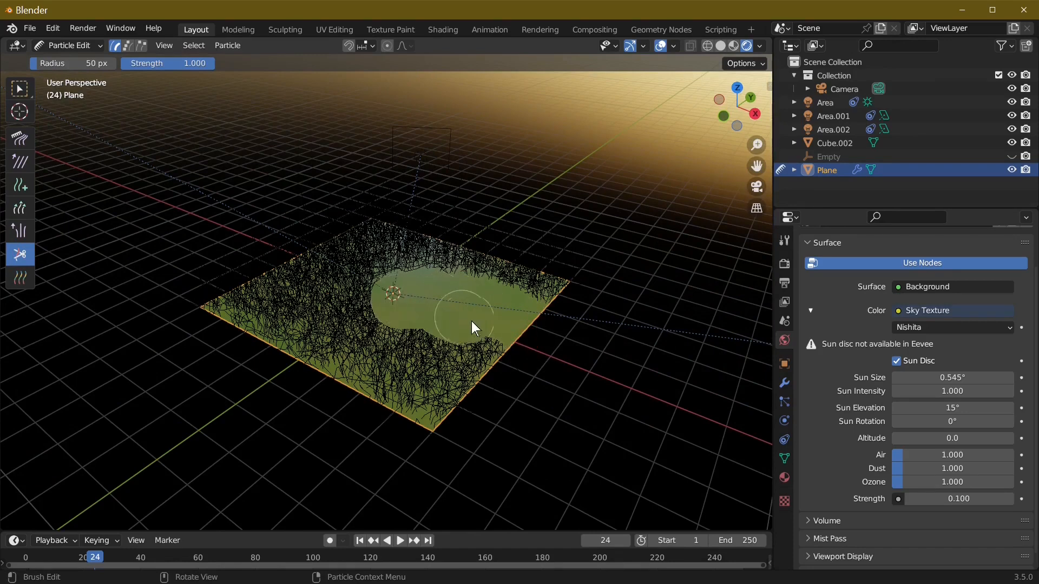
middle_click_drag(586, 349, 657, 319)
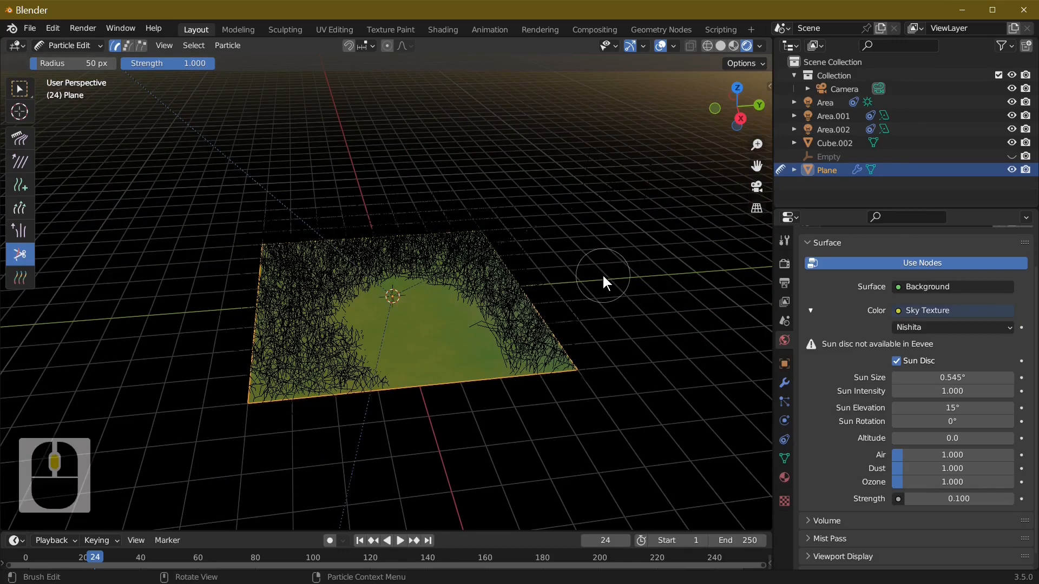
- Return the plane to Object Mode and examine the cleared patch in the grass up close
left_click(84, 48)
left_click(73, 62)
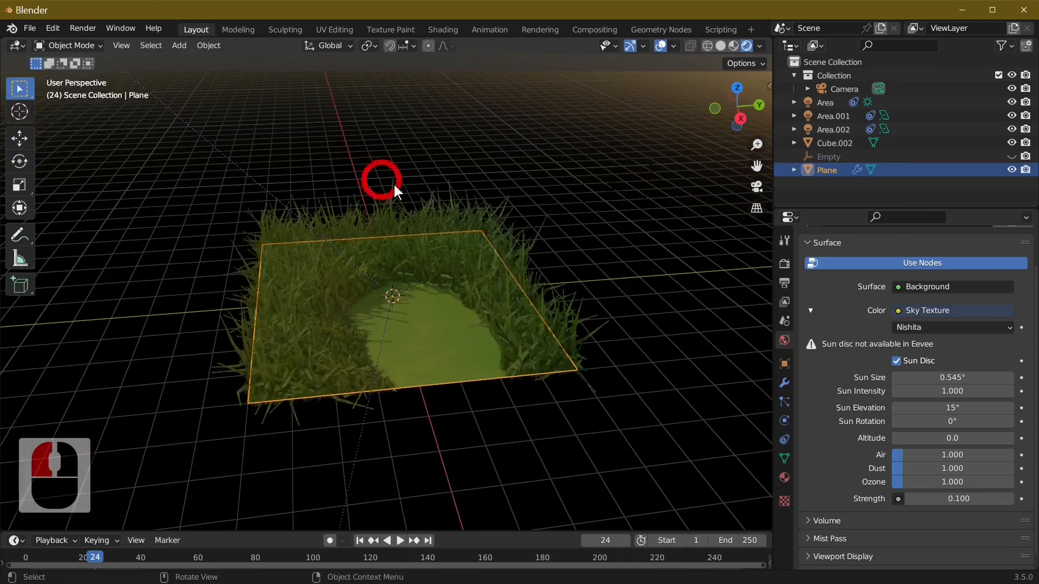
middle_click_drag(525, 216, 636, 317)
scroll(631, 325, "up", 4)
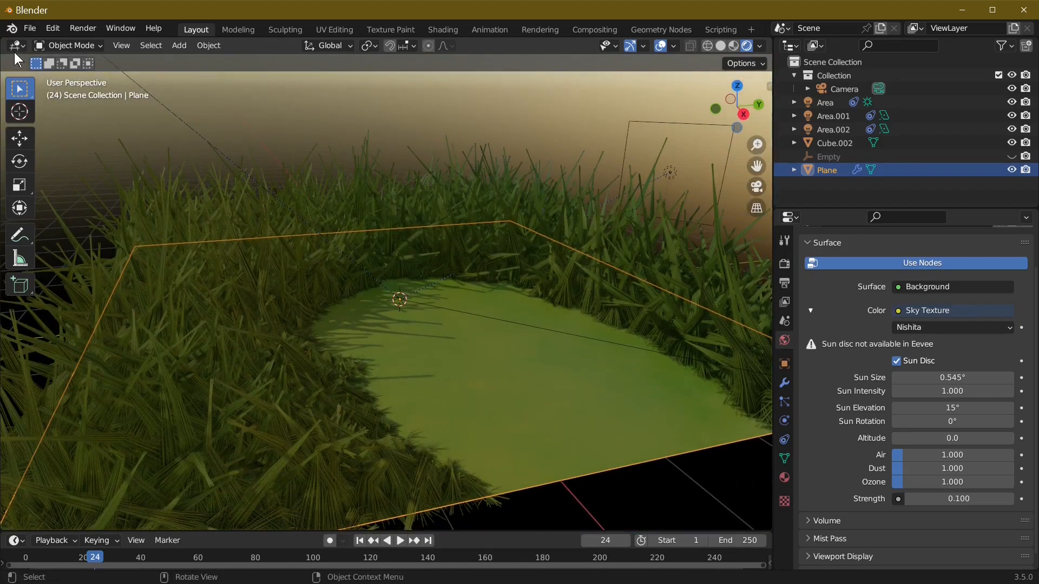
- In Particle Edit mode, lengthen the hair along the plane's back edge with the Length brush set to Grow at 0.500 strength
left_click(69, 43)
left_click(71, 143)
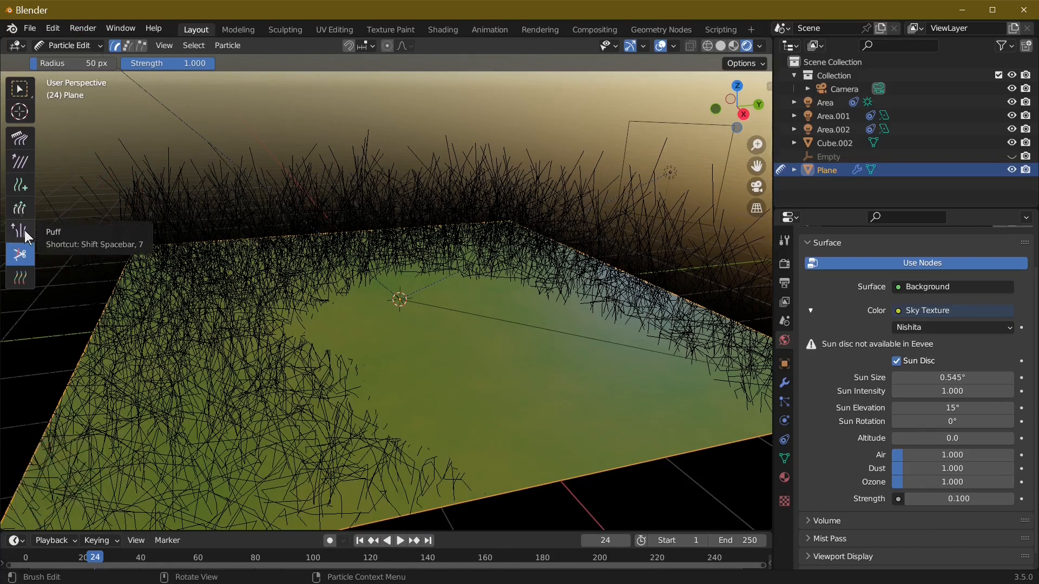
left_click(24, 209)
mouse_move(433, 173)
left_mouse_down()
mouse_move(404, 157)
mouse_move(394, 127)
mouse_move(264, 106)
mouse_move(291, 125)
mouse_move(206, 128)
mouse_move(491, 140)
mouse_move(477, 136)
left_mouse_up()
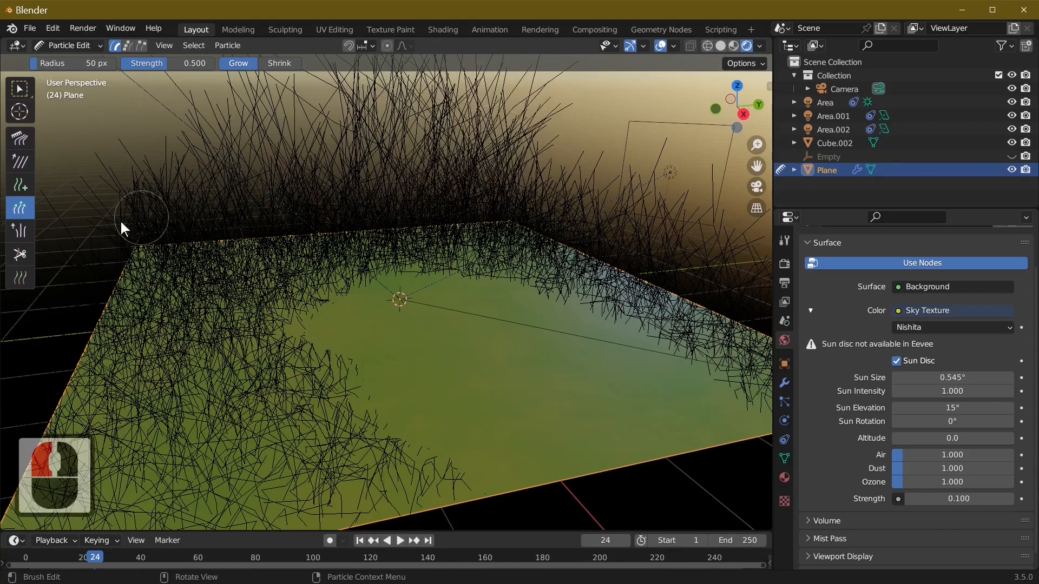
- Puff the hair beside the cleared patch, and comb it toward the back of the plane at 0.500 strength
left_click(20, 232)
mouse_move(404, 355)
left_mouse_down()
mouse_move(359, 366)
mouse_move(162, 351)
left_mouse_up()
left_click(21, 138)
mouse_move(209, 392)
left_mouse_down()
mouse_move(334, 447)
mouse_move(167, 265)
left_mouse_up()
- Return the plane to Object Mode and examine the lengthened and combed grass from several sides
left_click(68, 45)
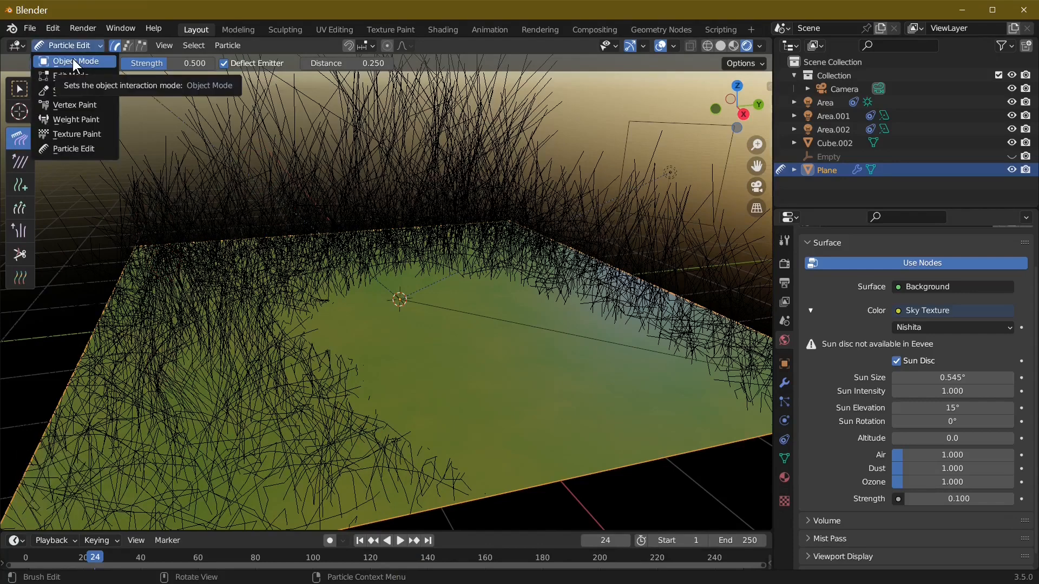
left_click(72, 58)
middle_click_drag(466, 308, 419, 357)
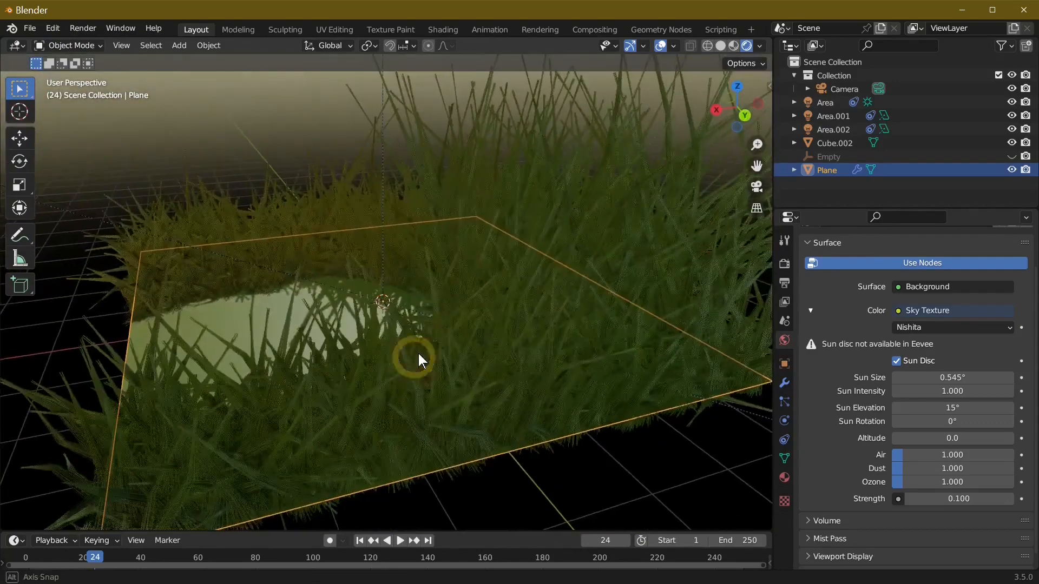
scroll(420, 360, "down", 3)
middle_click_drag(496, 348, 464, 301)
scroll(533, 313, "up", 3)
scroll(534, 305, "up", 1)
- Render the edited grass and examine the full image
scroll(476, 306, "down", 3)
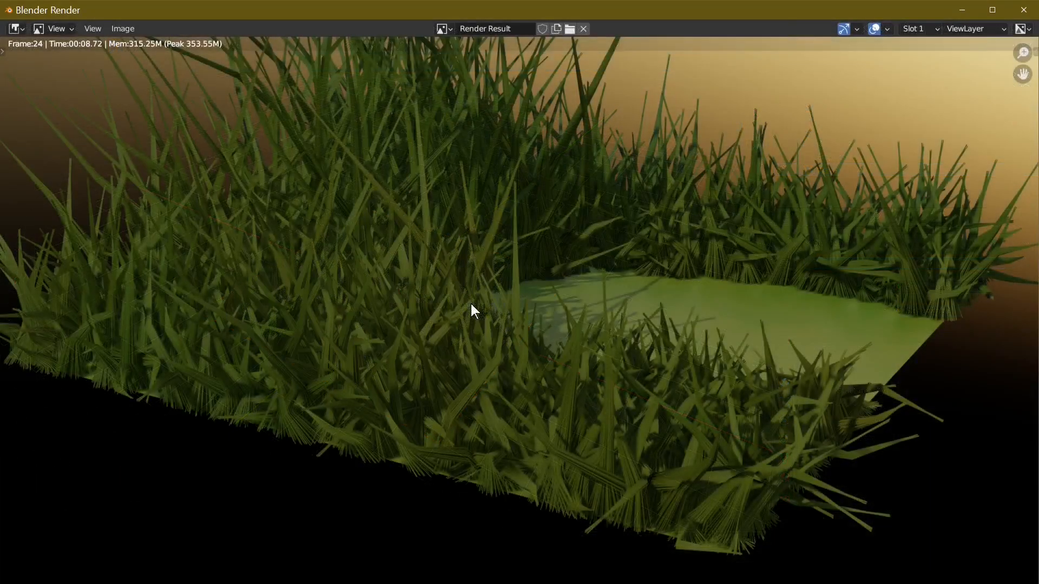
scroll(617, 262, "down", 3)
scroll(657, 292, "down", 2)
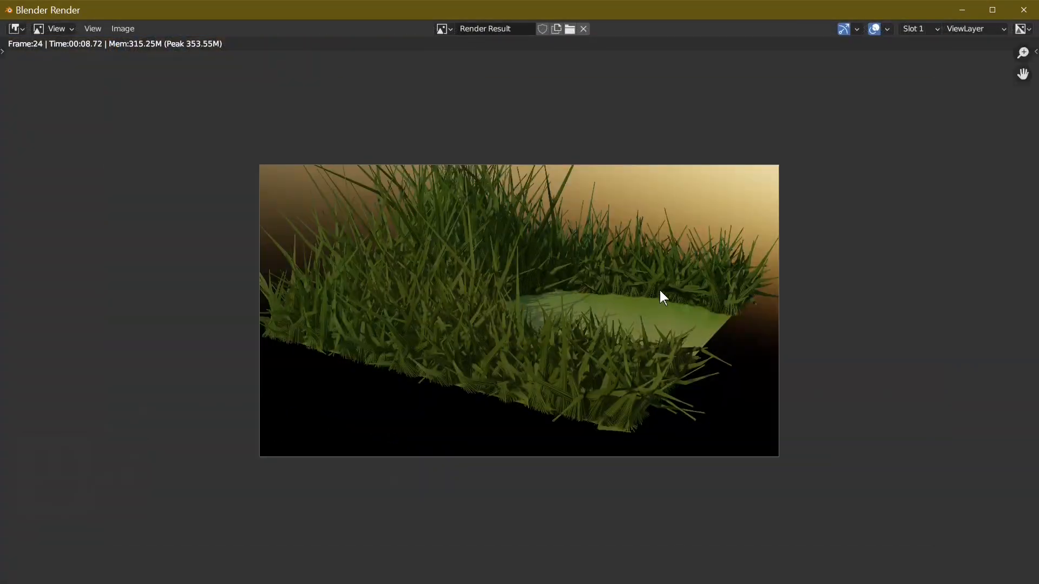
middle_click_drag(660, 291, 533, 325)
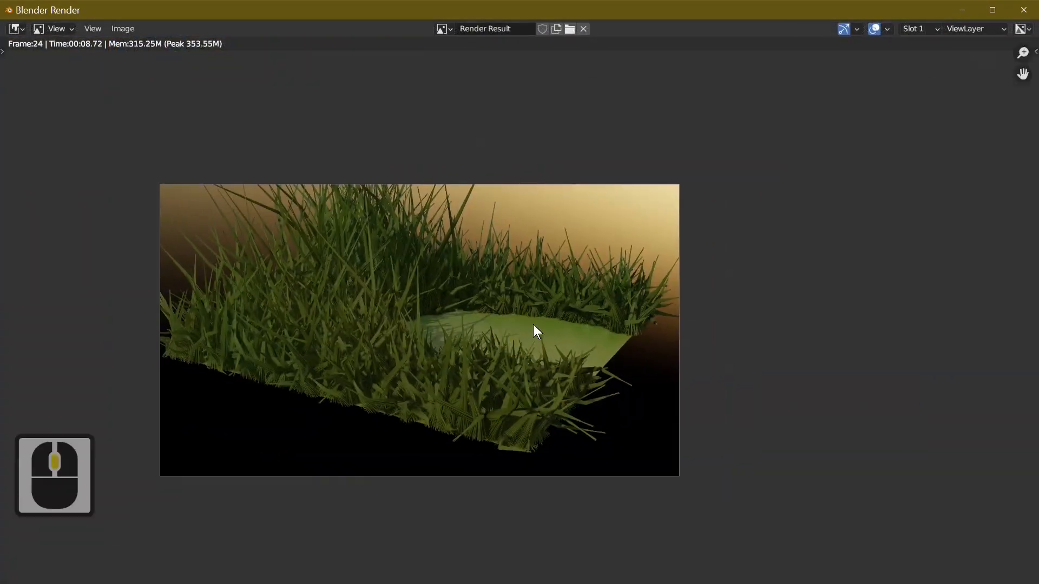